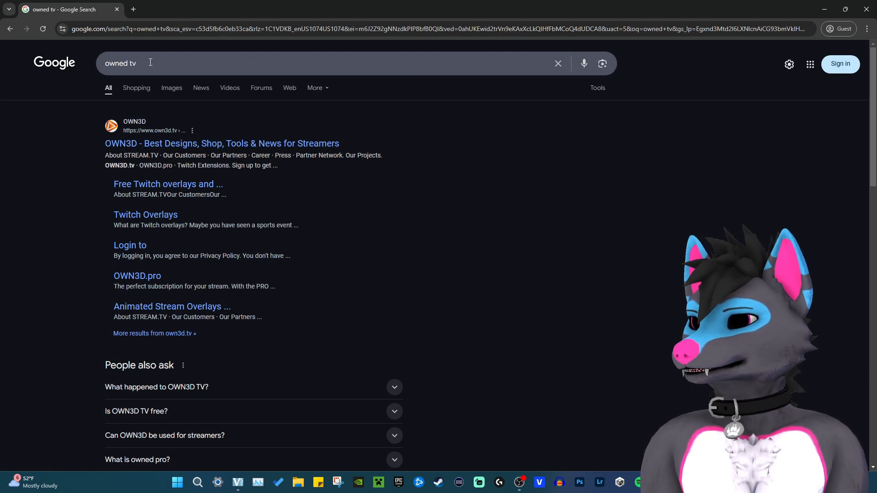
Open the OWN3D website full screen and log in to OWN3D Pro with Twitch.
{"action": "left_click", "coordinate": [155, 145]}
{"action": "key", "text": "F11"}
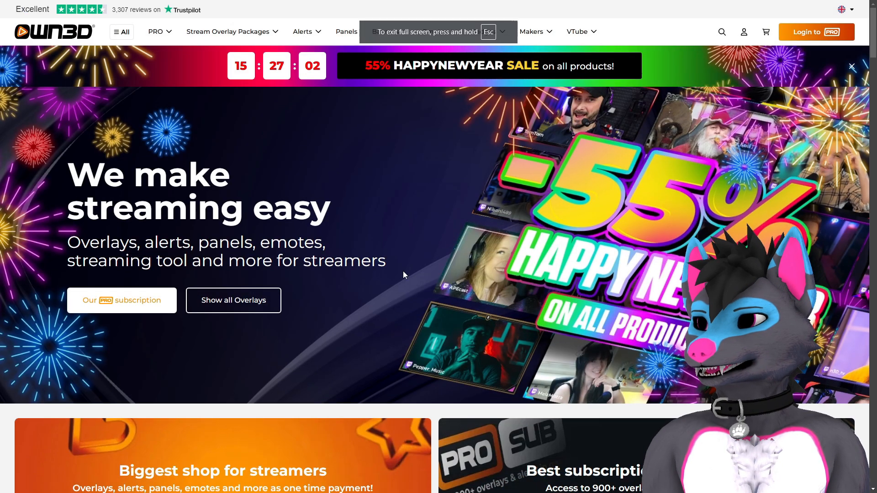
{"action": "left_click", "coordinate": [822, 34]}
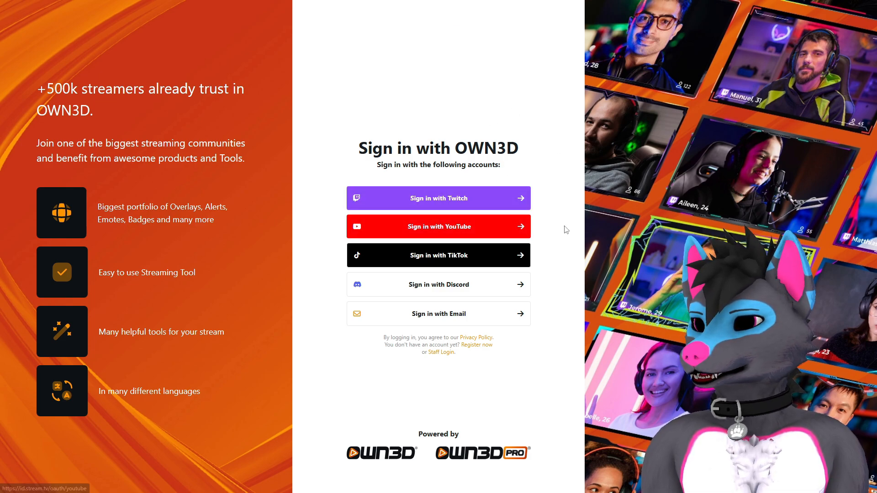
{"action": "left_click", "coordinate": [443, 210]}
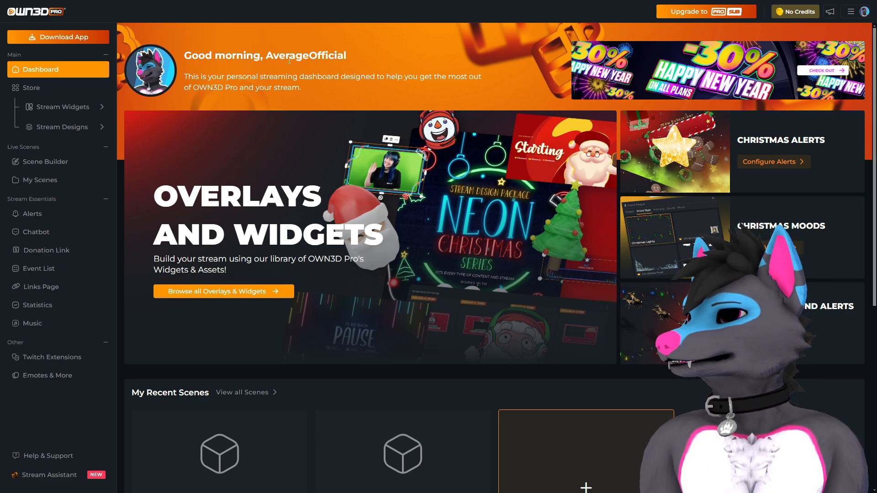
Create a new single Desktop Scene that starts from an empty scene.
{"action": "double_click", "coordinate": [332, 52]}
{"action": "scroll", "coordinate": [409, 118], "scroll_direction": "down", "scroll_amount": 3}
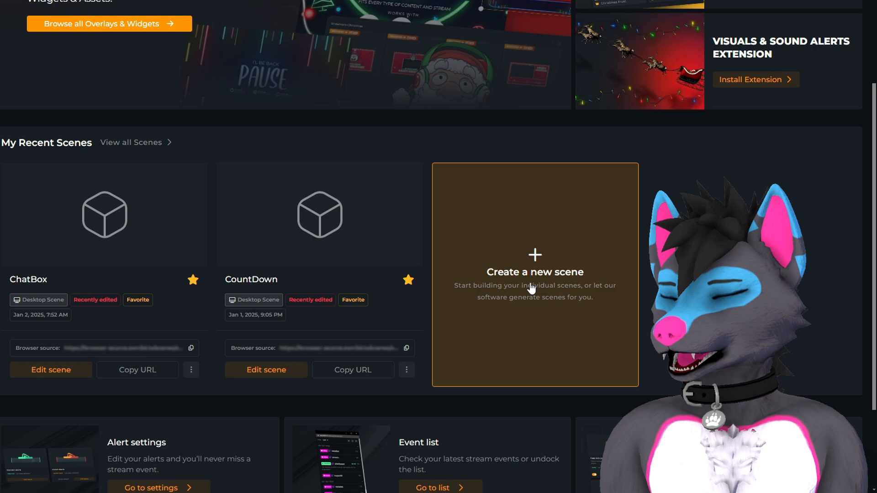
{"action": "left_click", "coordinate": [594, 324]}
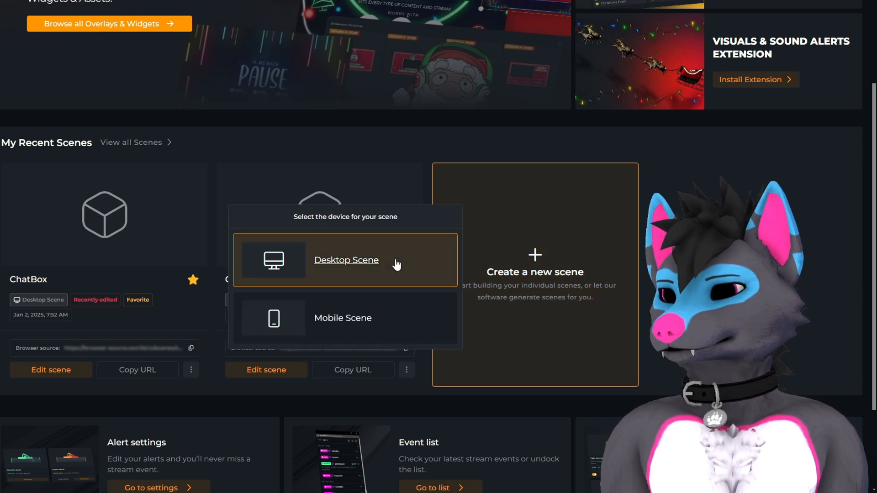
{"action": "left_click", "coordinate": [364, 261]}
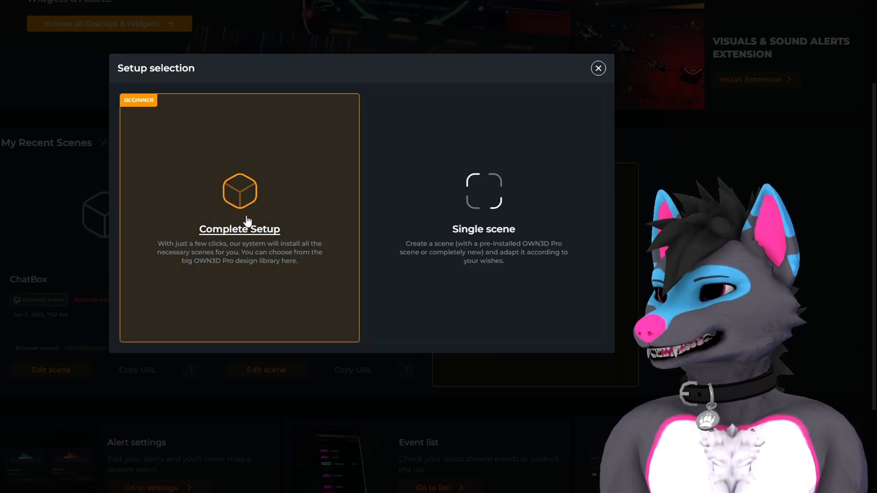
{"action": "left_click", "coordinate": [475, 235]}
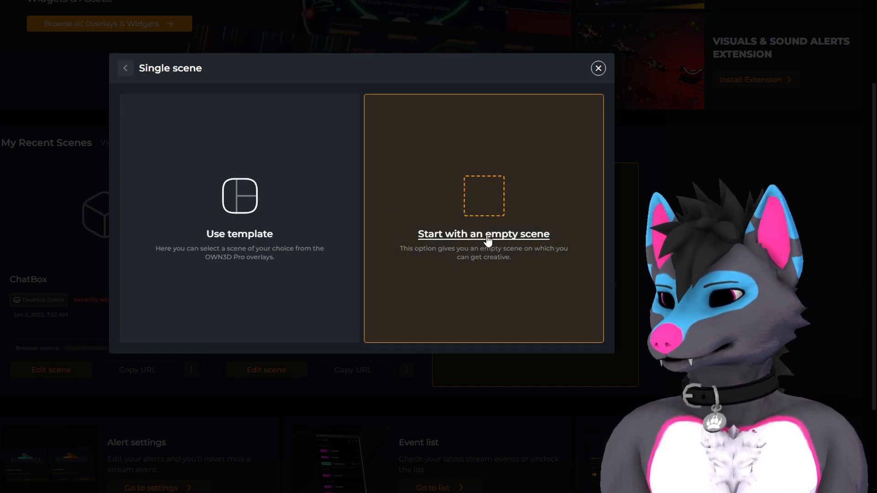
{"action": "left_click", "coordinate": [487, 237]}
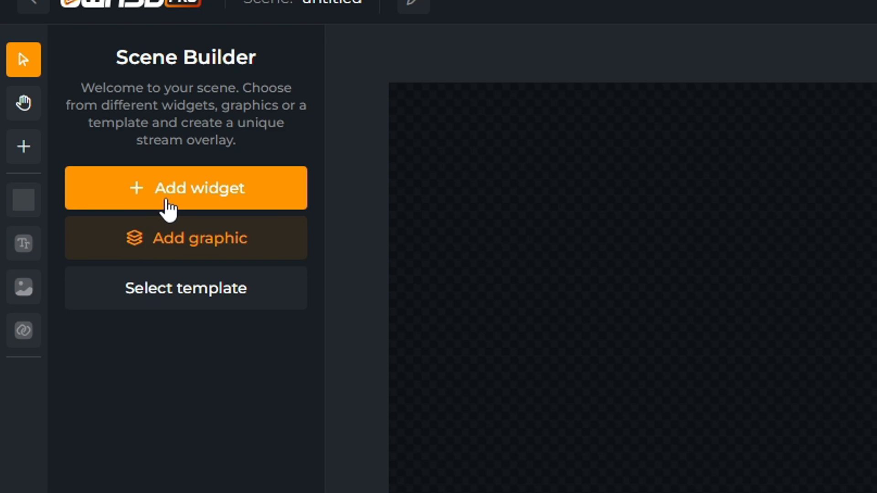
Add the Chatbox widget from the Live widgets to the scene.
{"action": "left_click", "coordinate": [168, 208]}
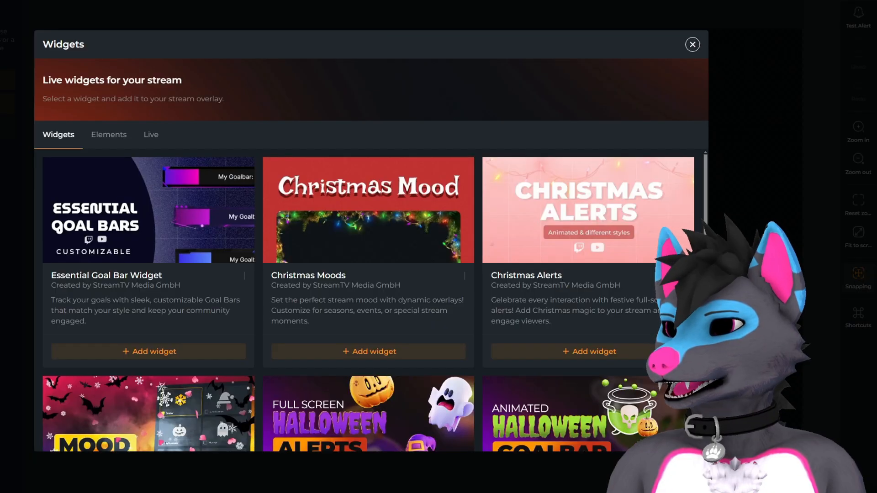
{"action": "left_click", "coordinate": [152, 136]}
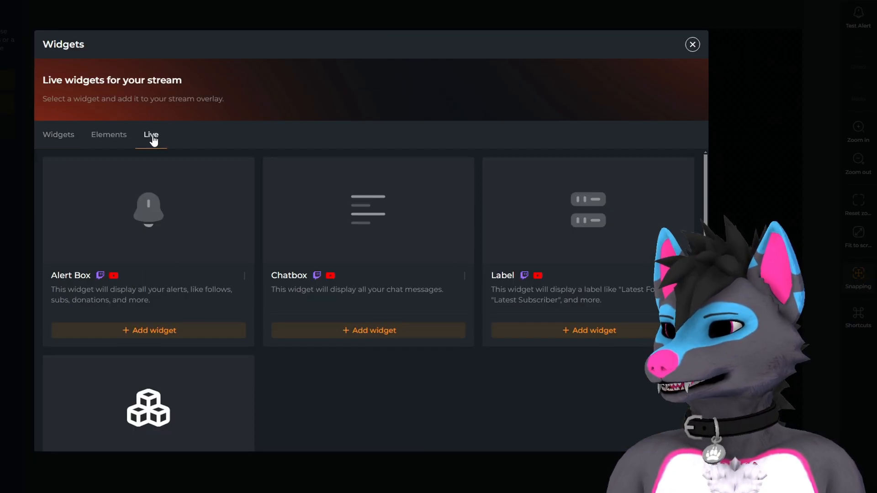
{"action": "left_click", "coordinate": [386, 241]}
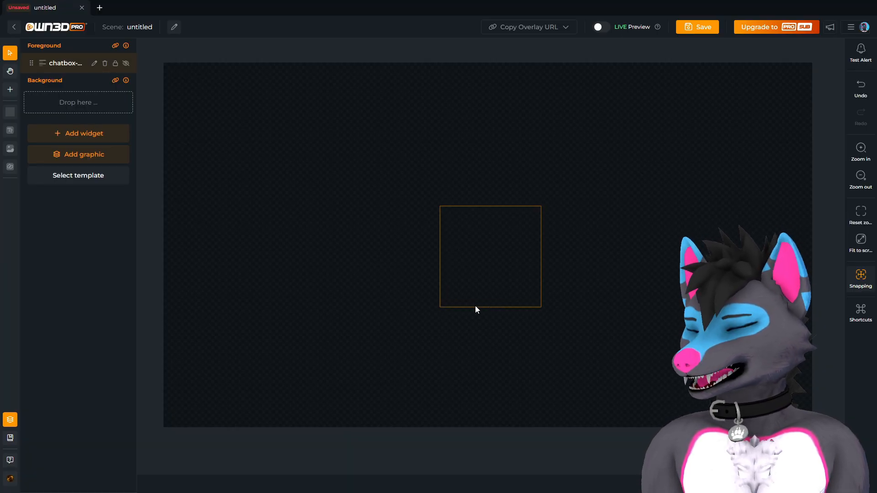
Stretch the chatbox into a tall, wider rectangle near the canvas centre.
{"action": "left_click", "coordinate": [492, 268]}
{"action": "left_click_drag", "start_coordinate": [493, 207], "coordinate": [492, 101]}
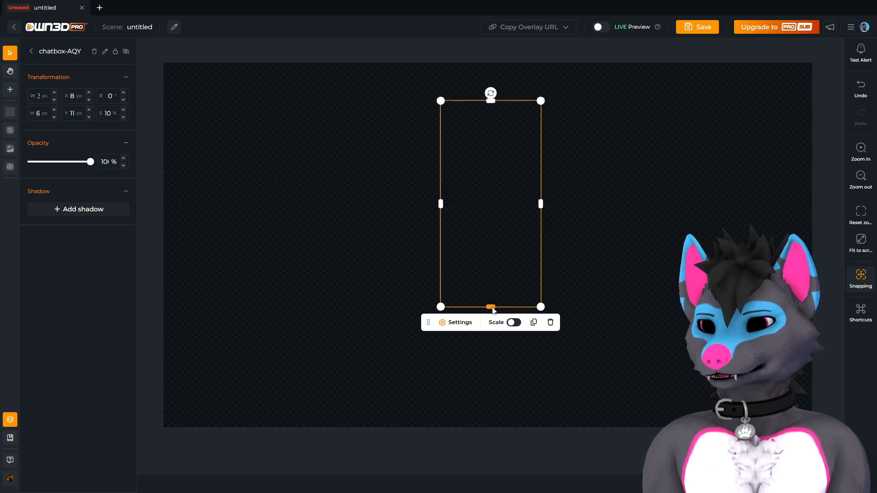
{"action": "left_click_drag", "start_coordinate": [490, 306], "coordinate": [492, 399]}
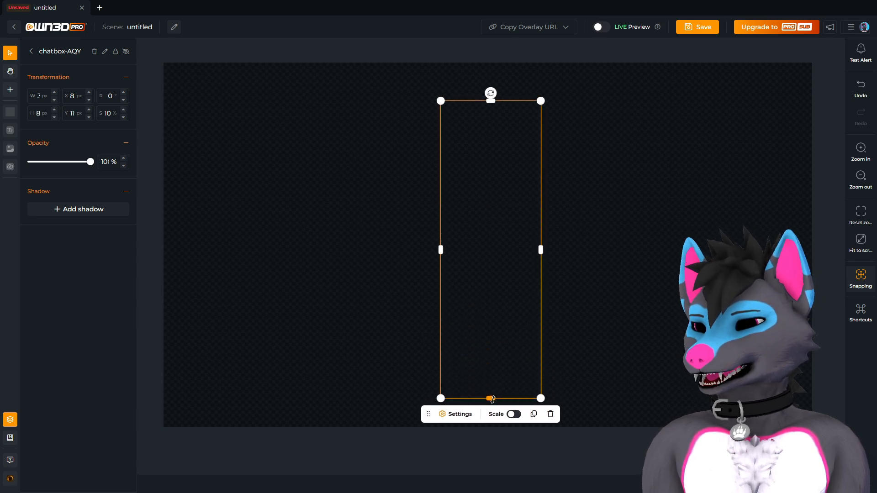
{"action": "left_click_drag", "start_coordinate": [542, 250], "coordinate": [592, 250]}
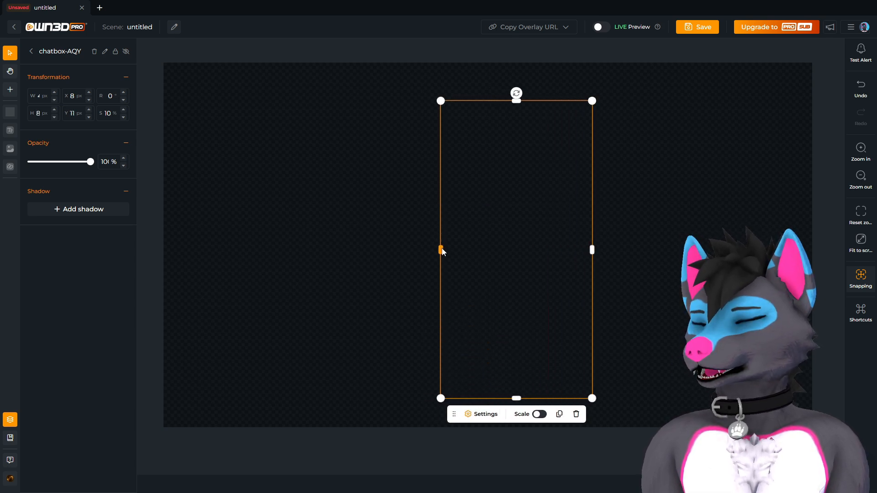
{"action": "mouse_move", "coordinate": [440, 250]}
{"action": "left_mouse_down"}
{"action": "mouse_move", "coordinate": [401, 259]}
{"action": "mouse_move", "coordinate": [448, 258]}
{"action": "left_mouse_up"}
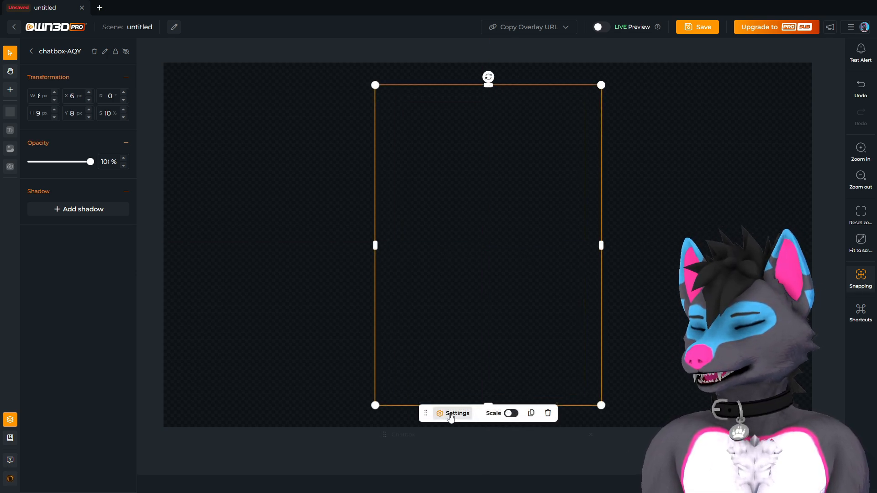
Open the chatbox settings panel up-left and review its Platforms and Theme sections before Options.
{"action": "left_click", "coordinate": [451, 414]}
{"action": "left_click_drag", "start_coordinate": [452, 320], "coordinate": [315, 164]}
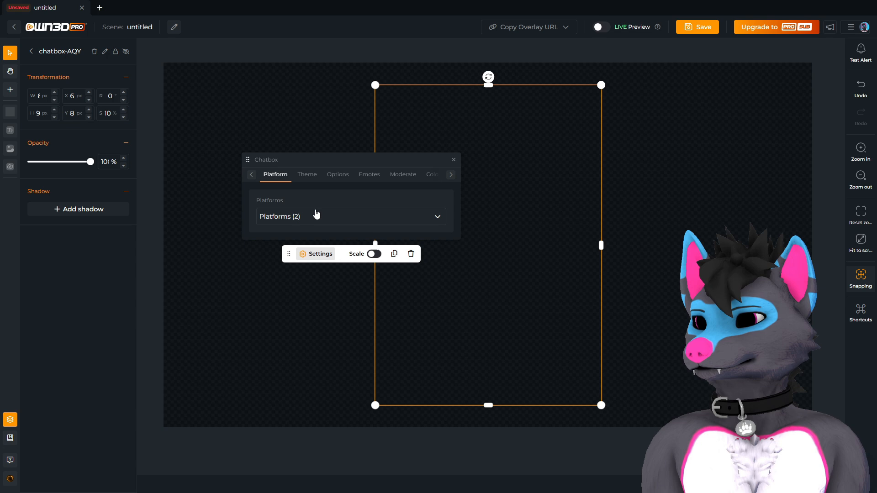
{"action": "left_click", "coordinate": [286, 220]}
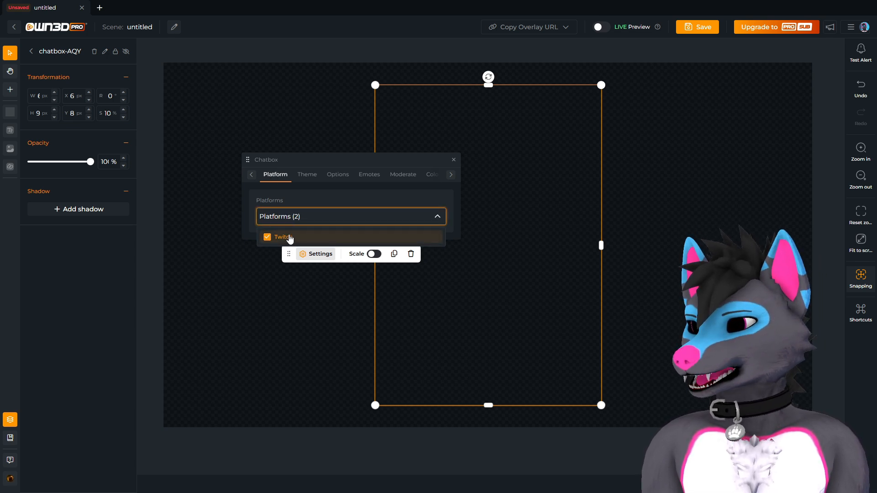
{"action": "left_click", "coordinate": [308, 179]}
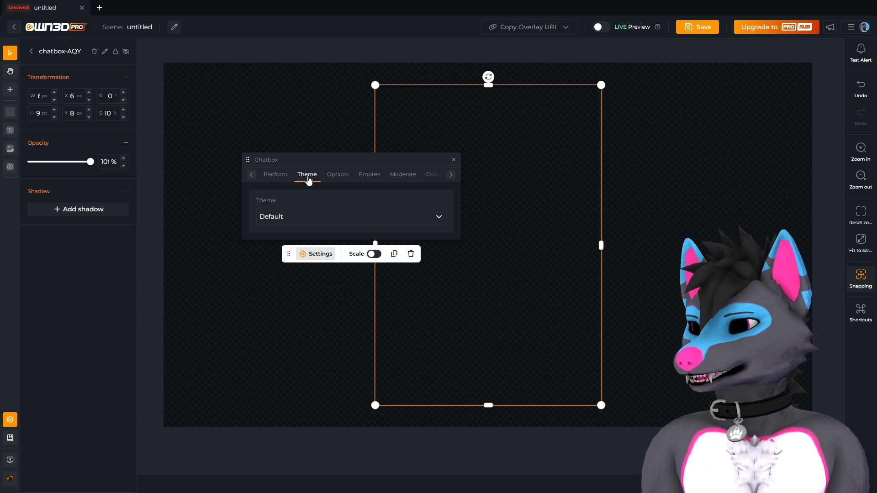
{"action": "left_click", "coordinate": [326, 219]}
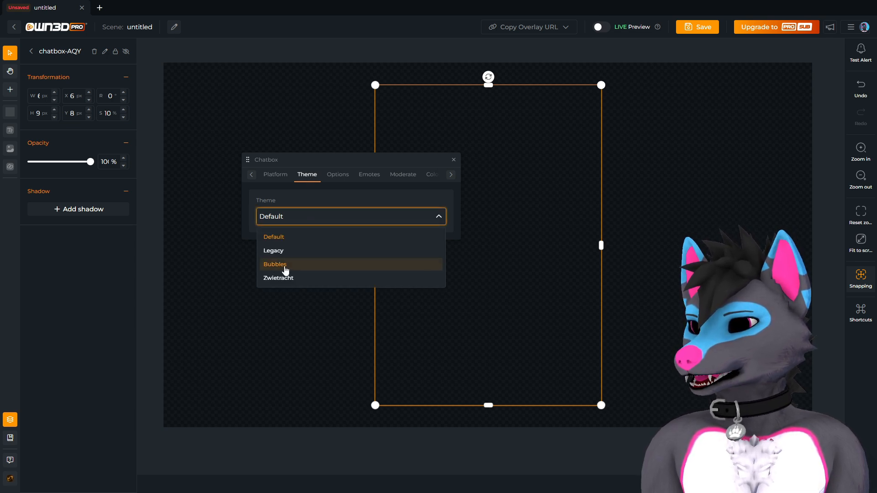
{"action": "left_click", "coordinate": [338, 175]}
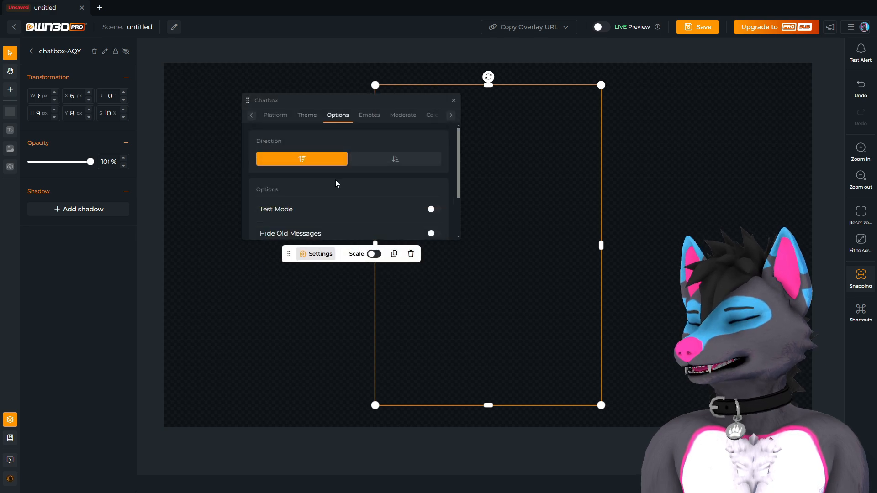
Turn on Test Mode to preview sample chat messages, moving the panel off the chatbox.
{"action": "scroll", "coordinate": [330, 191], "scroll_direction": "down", "scroll_amount": 1}
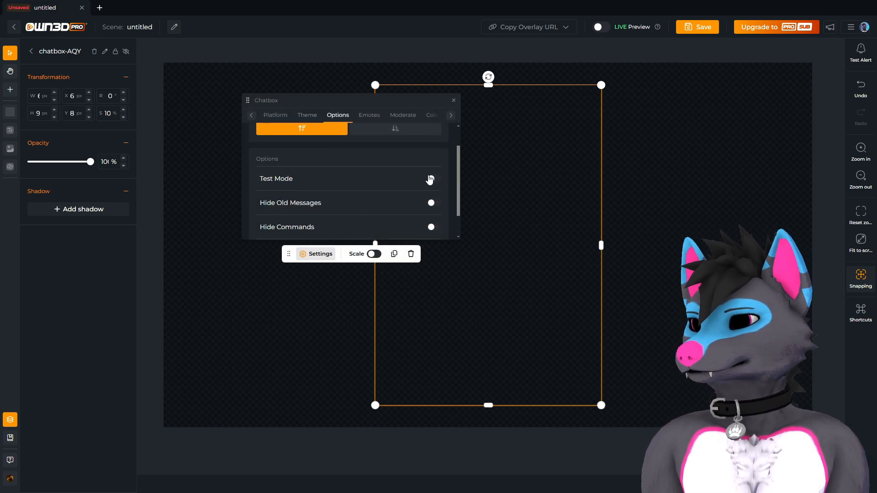
{"action": "left_click", "coordinate": [438, 183]}
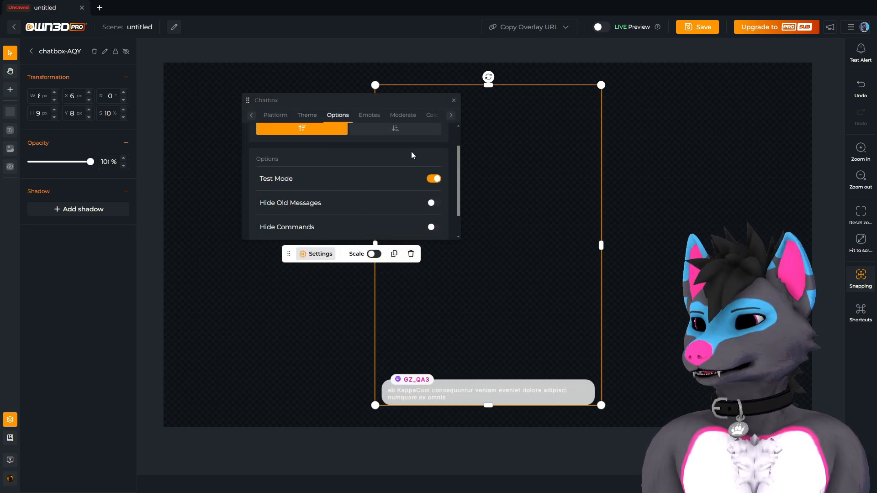
{"action": "left_click_drag", "start_coordinate": [385, 102], "coordinate": [310, 115]}
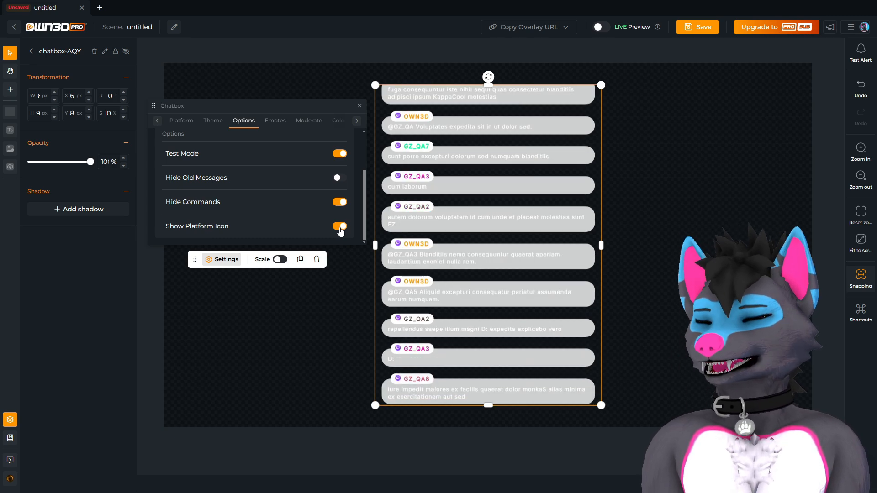
Try the Top message direction, then return it to Bottom.
{"action": "scroll", "coordinate": [217, 171], "scroll_direction": "up", "scroll_amount": 2}
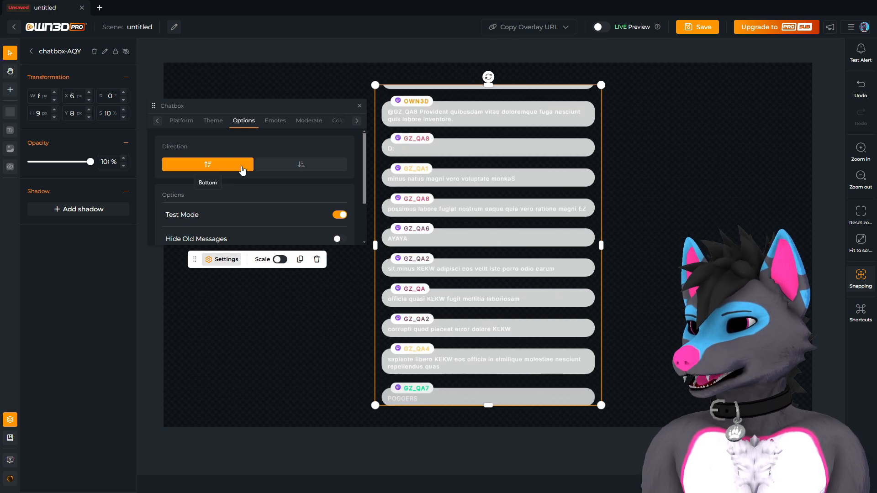
{"action": "left_click", "coordinate": [300, 166]}
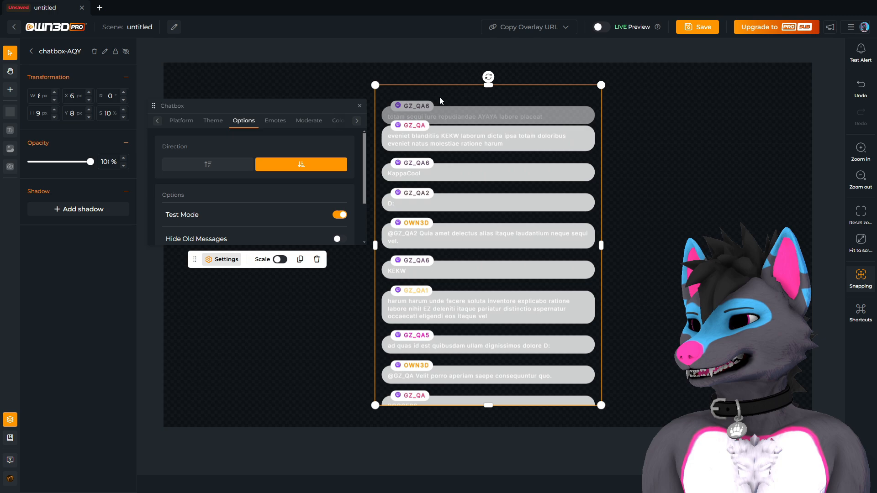
{"action": "left_click", "coordinate": [221, 165]}
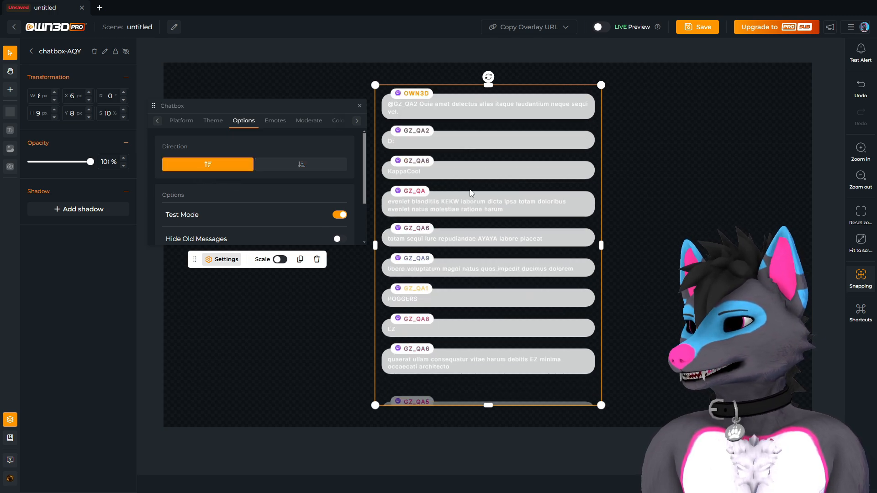
{"action": "left_click", "coordinate": [275, 121]}
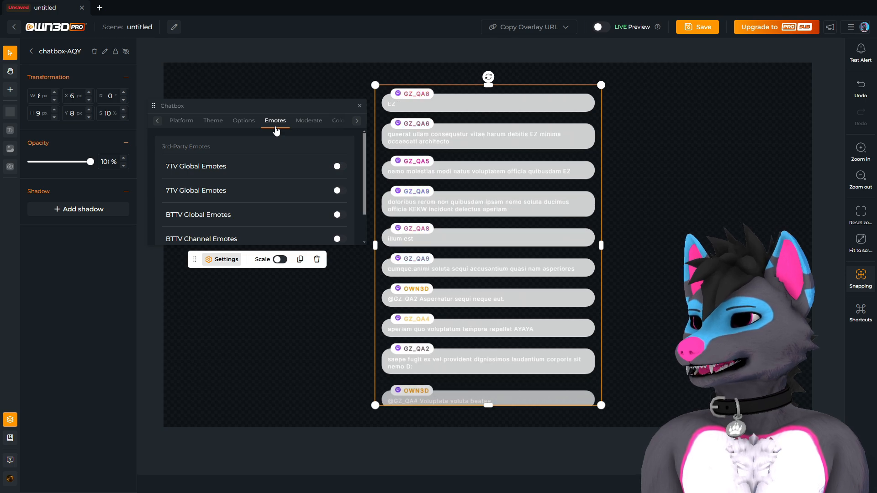
Enable the 7TV Global, BTTV Global, BTTV Channel and FFZ Channel emote toggles.
{"action": "left_click", "coordinate": [338, 152]}
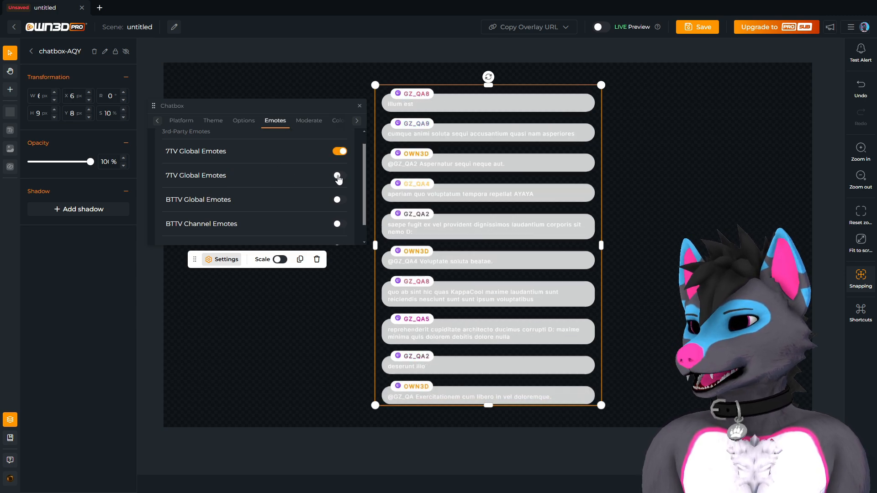
{"action": "left_click", "coordinate": [338, 175]}
{"action": "left_click", "coordinate": [338, 199]}
{"action": "scroll", "coordinate": [277, 204], "scroll_direction": "down", "scroll_amount": 1}
{"action": "scroll", "coordinate": [277, 204], "scroll_direction": "down", "scroll_amount": 1}
{"action": "left_click", "coordinate": [339, 202]}
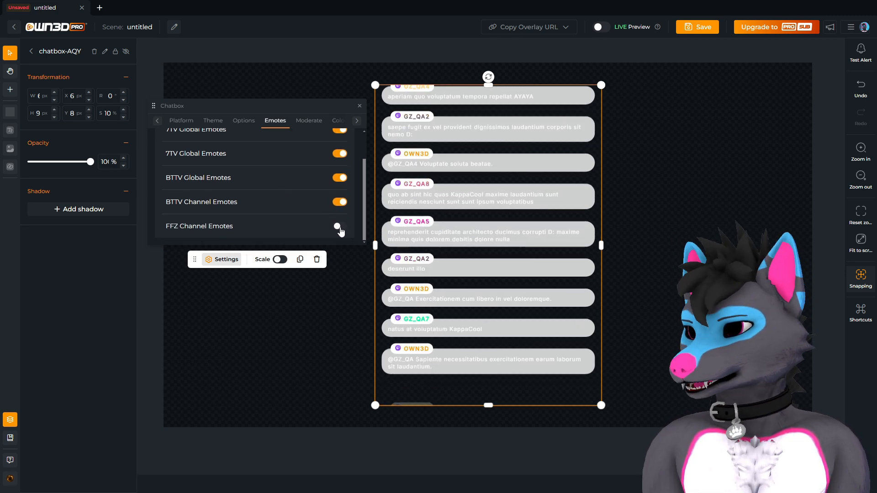
{"action": "left_click", "coordinate": [339, 226]}
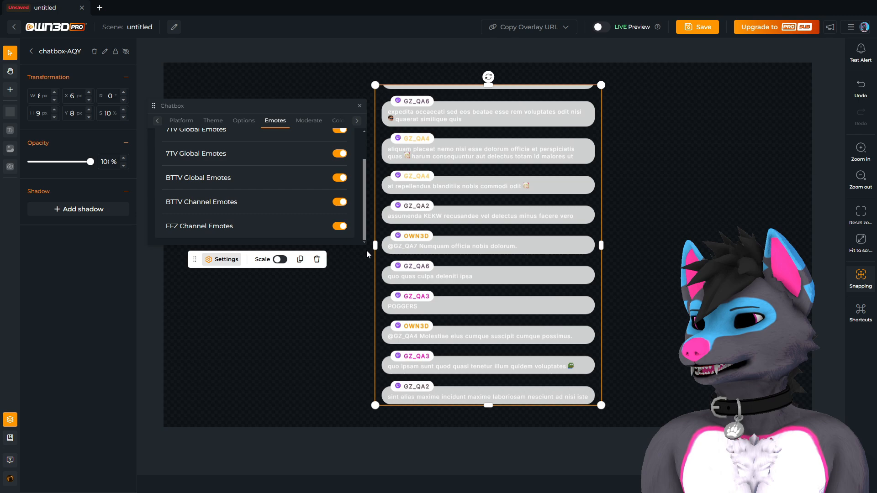
{"action": "left_click", "coordinate": [307, 121]}
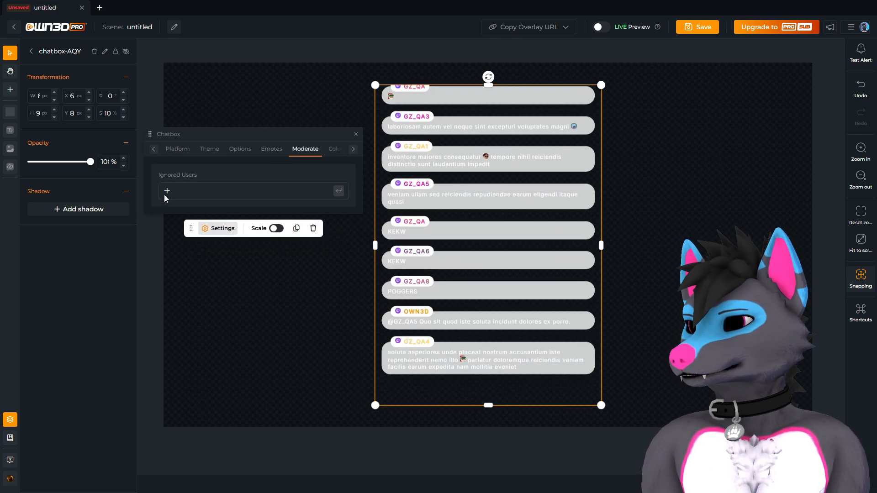
{"action": "left_click", "coordinate": [214, 192]}
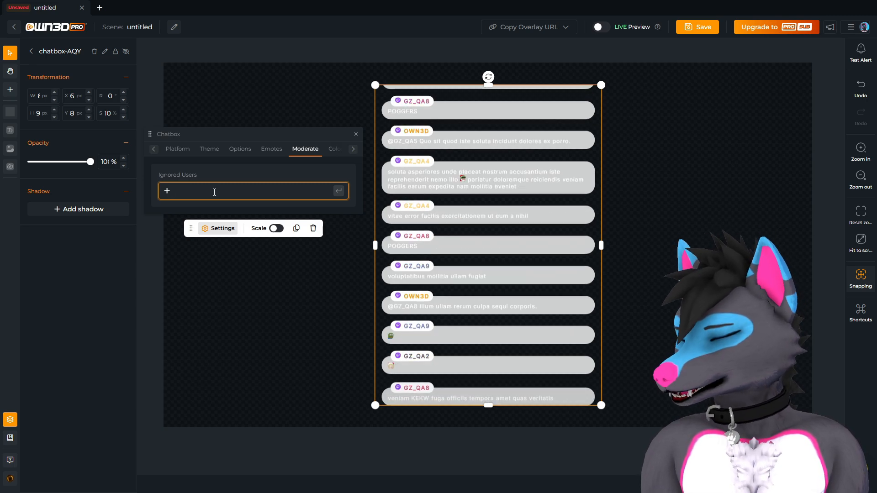
{"action": "type", "text": "xq"}
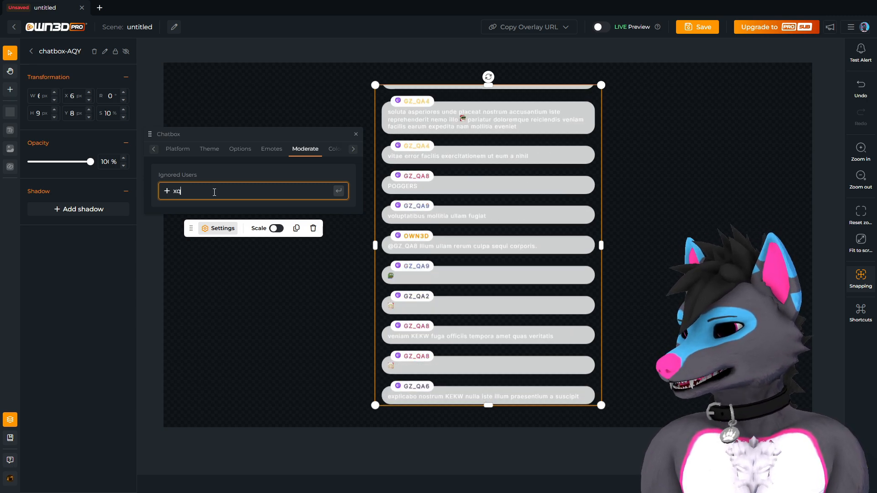
{"action": "type", "text": "c"}
{"action": "key", "text": "BackSpace"}
{"action": "key", "text": "BackSpace"}
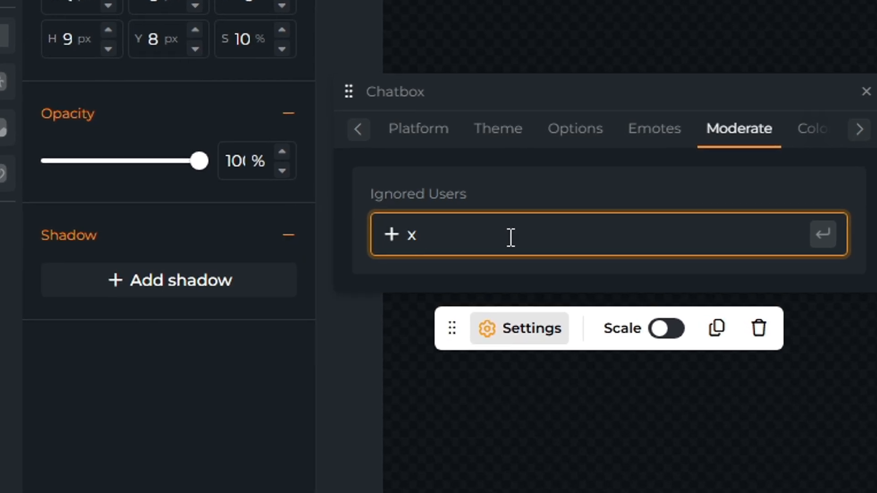
{"action": "key", "text": "BackSpace"}
{"action": "left_click", "coordinate": [358, 202]}
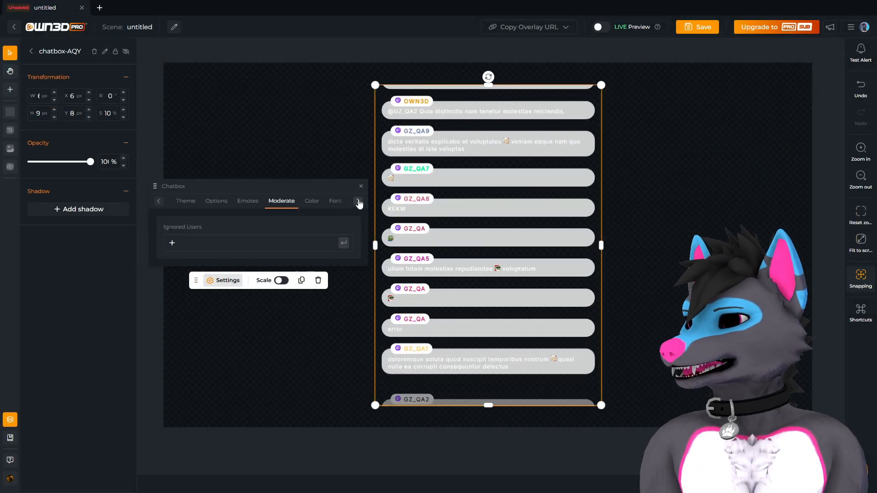
Enable a custom username colour and set it to bright magenta.
{"action": "left_click", "coordinate": [299, 204]}
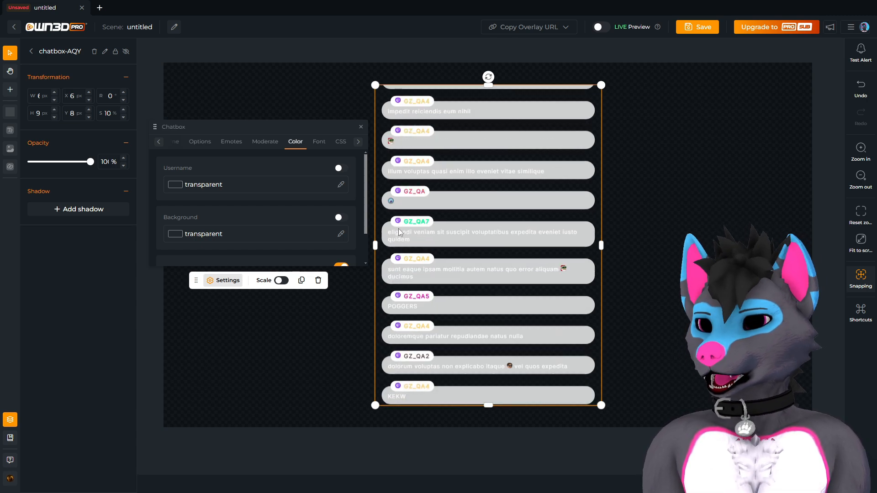
{"action": "left_click", "coordinate": [341, 169]}
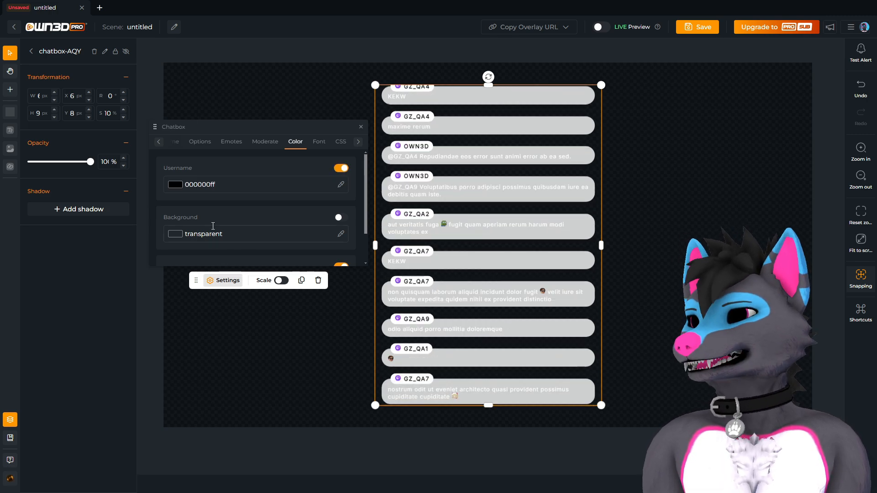
{"action": "left_click", "coordinate": [175, 185]}
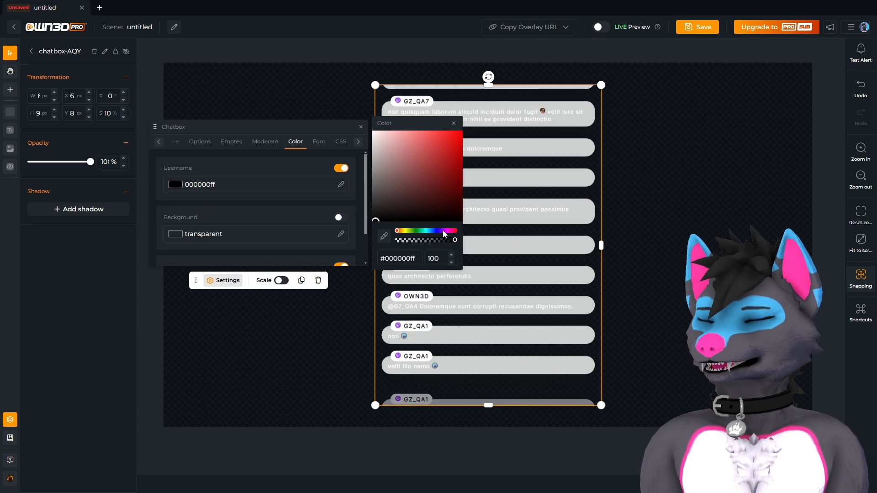
{"action": "left_click", "coordinate": [443, 230]}
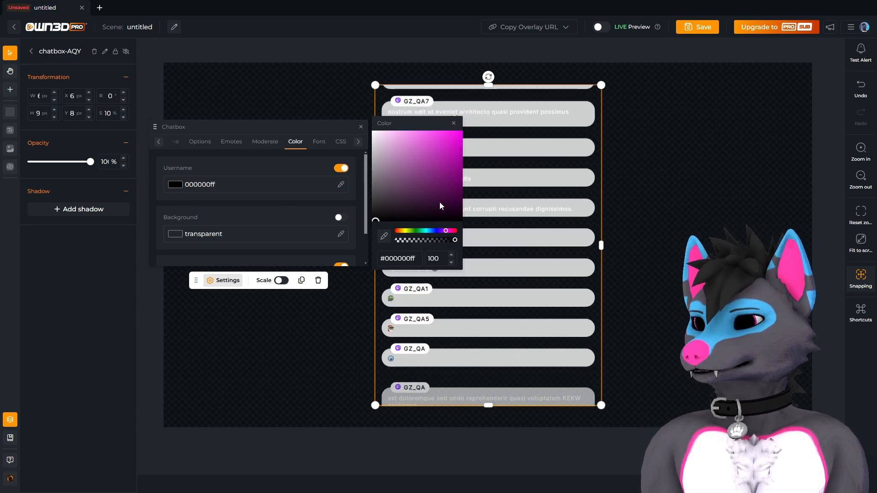
{"action": "left_click_drag", "start_coordinate": [438, 203], "coordinate": [488, 126]}
{"action": "left_click", "coordinate": [482, 188]}
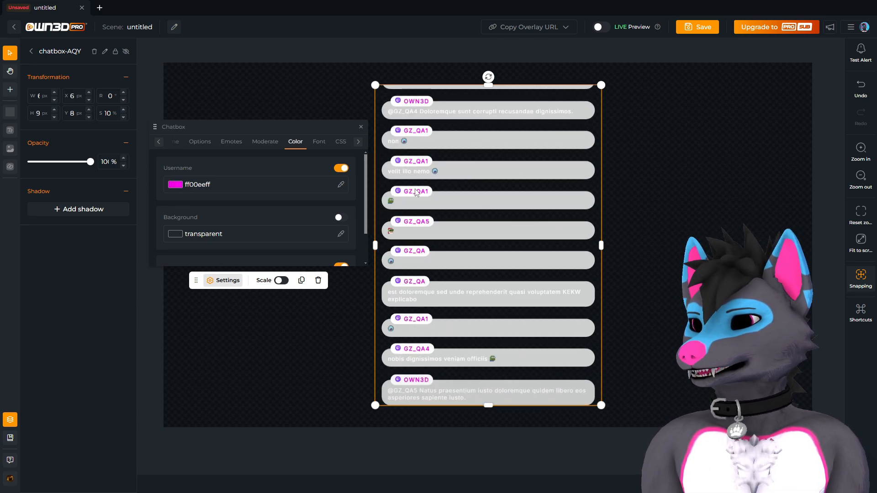
Change the username colour to deep purple, then to bright red e90000ff.
{"action": "left_click", "coordinate": [173, 186]}
{"action": "left_click_drag", "start_coordinate": [443, 223], "coordinate": [442, 219]}
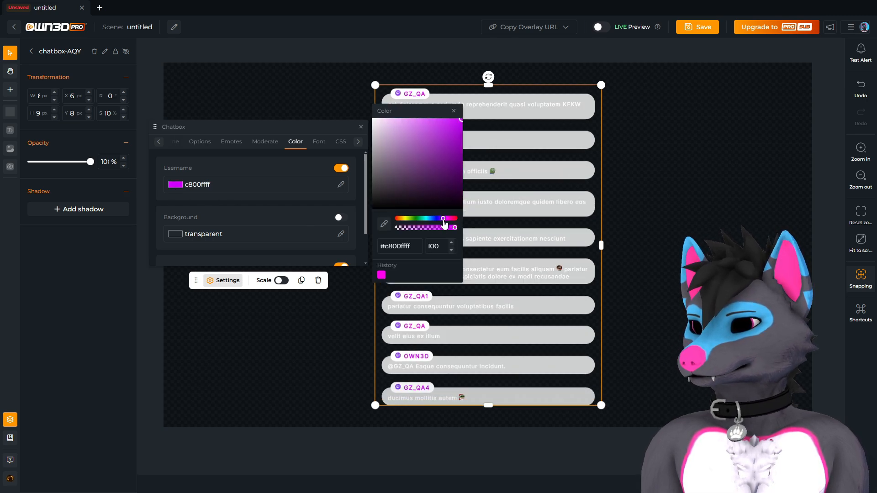
{"action": "left_click_drag", "start_coordinate": [467, 157], "coordinate": [466, 161]}
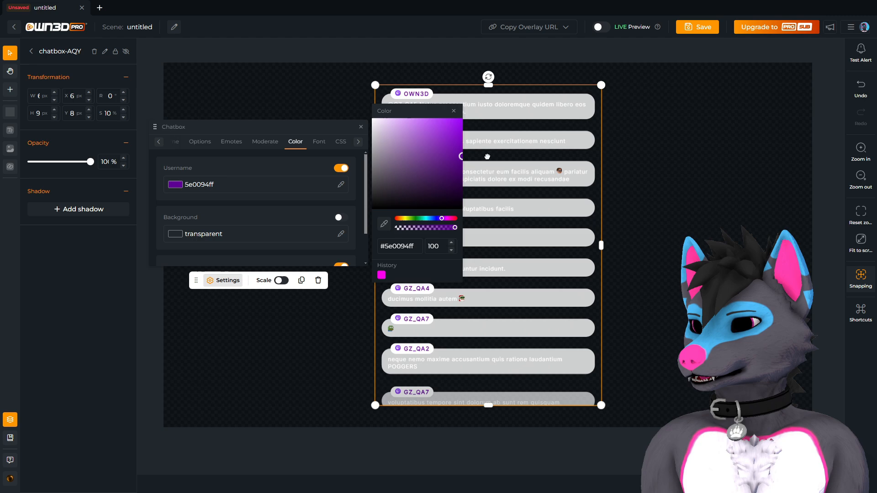
{"action": "left_click", "coordinate": [421, 214]}
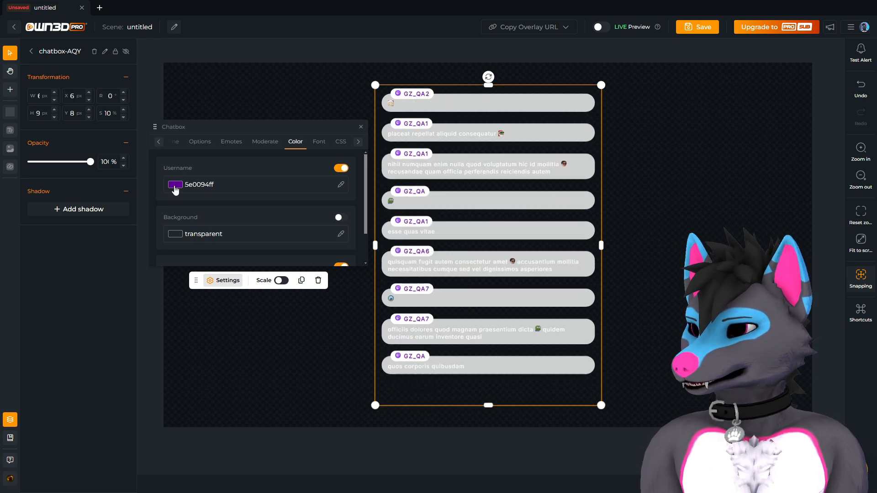
{"action": "left_click", "coordinate": [175, 185]}
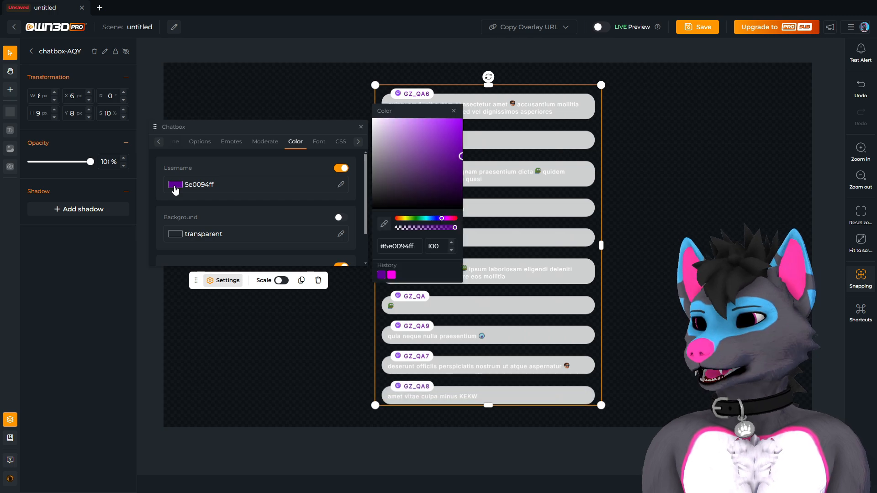
{"action": "left_click_drag", "start_coordinate": [439, 218], "coordinate": [452, 219]}
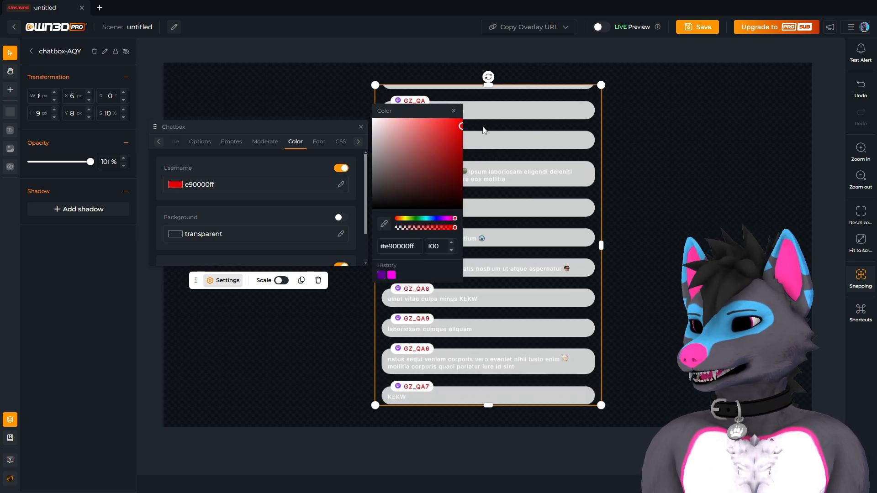
{"action": "left_click", "coordinate": [492, 168]}
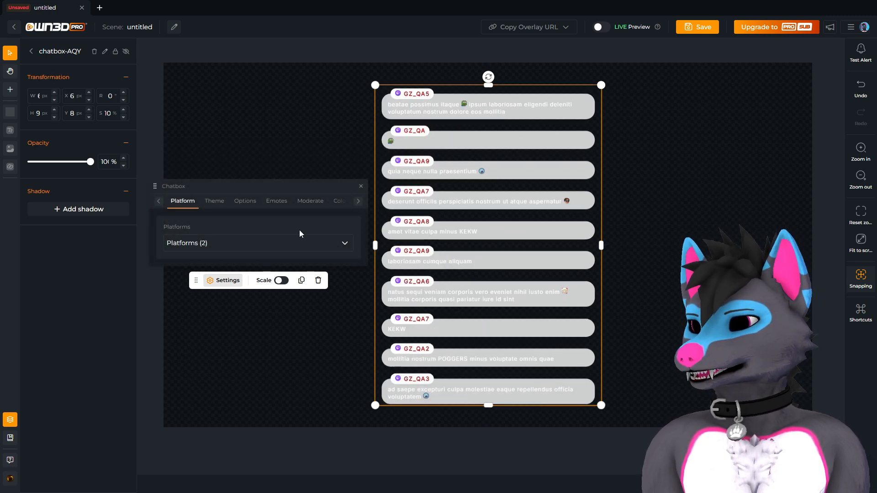
Turn off the username colour and give message bubbles a purple 9e56a5ff background.
{"action": "left_click", "coordinate": [339, 201]}
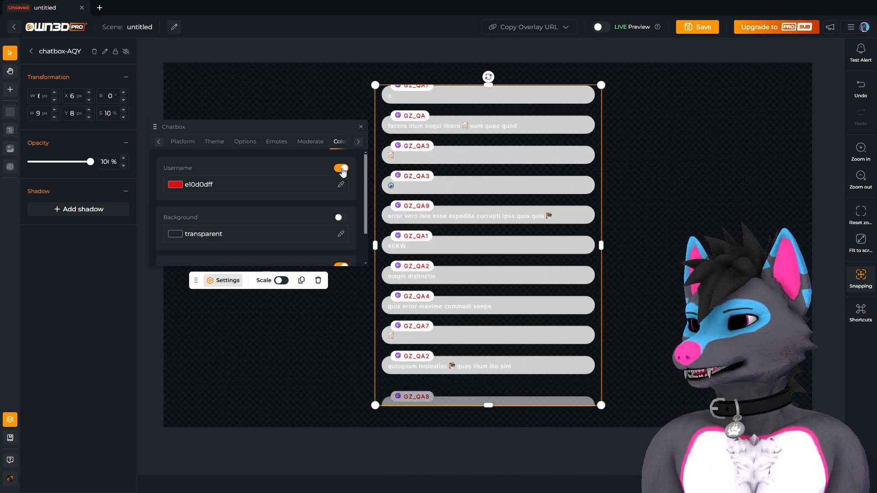
{"action": "left_click", "coordinate": [341, 168]}
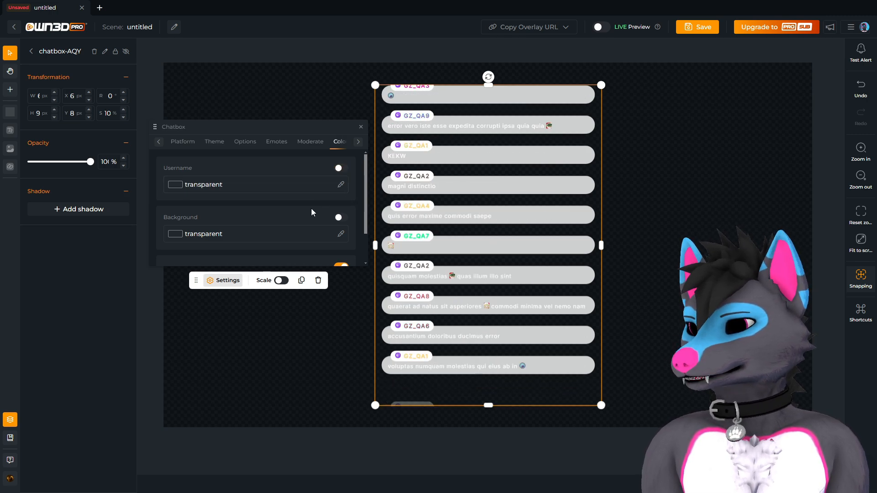
{"action": "scroll", "coordinate": [311, 208], "scroll_direction": "down", "scroll_amount": 2}
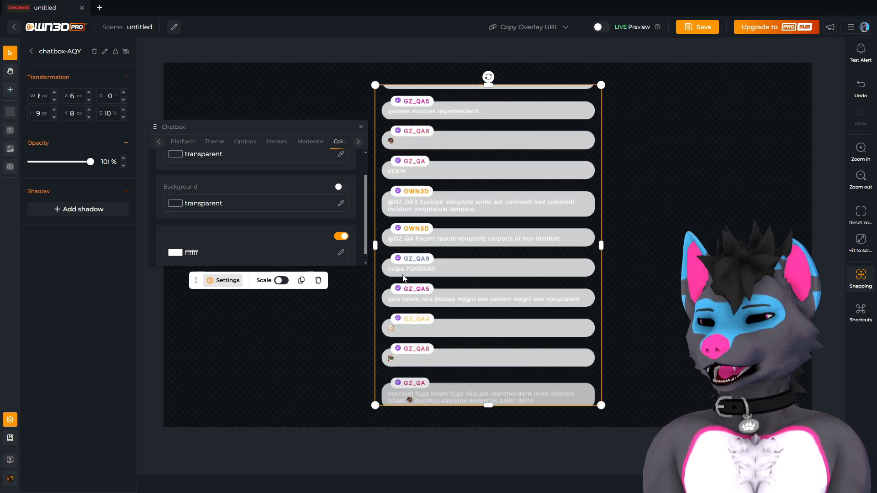
{"action": "left_click", "coordinate": [342, 188]}
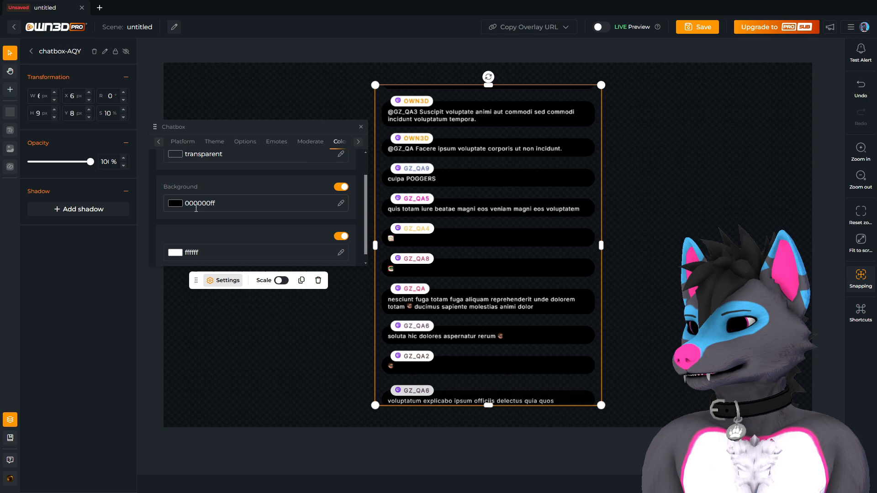
{"action": "left_click", "coordinate": [172, 207]}
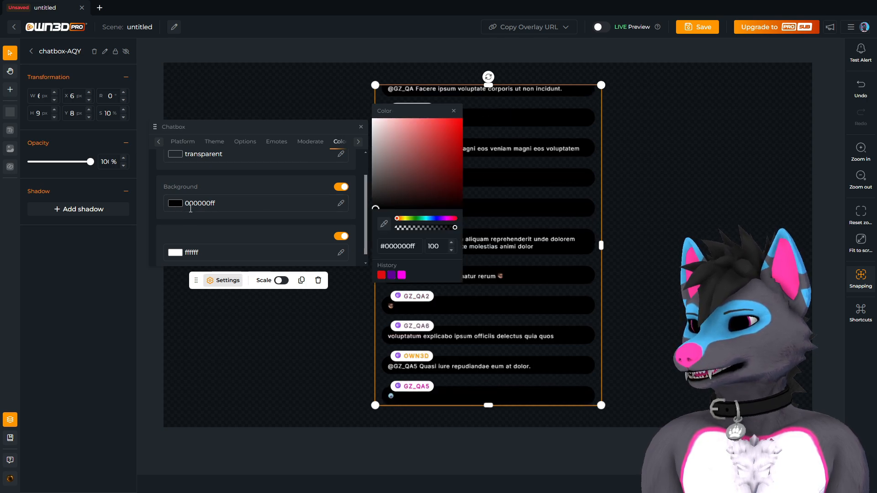
{"action": "left_click", "coordinate": [416, 176]}
{"action": "left_click_drag", "start_coordinate": [415, 177], "coordinate": [444, 160]}
{"action": "left_click", "coordinate": [444, 219]}
{"action": "left_click", "coordinate": [426, 156]}
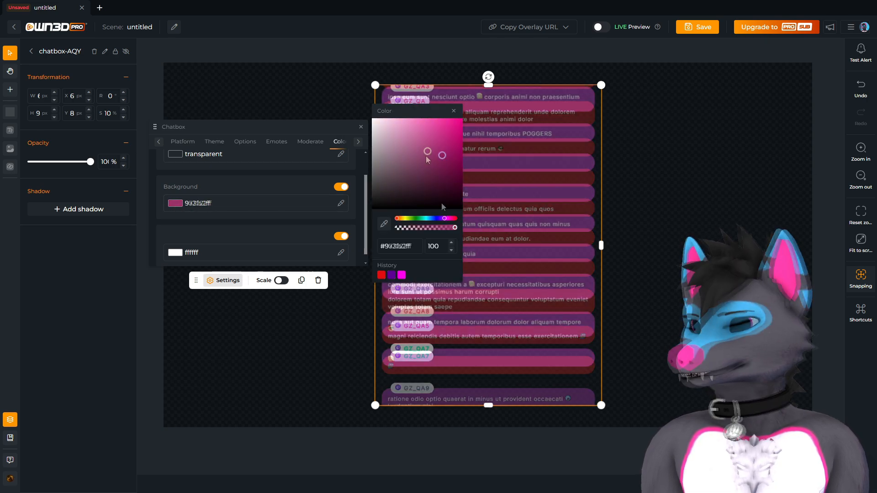
{"action": "left_click", "coordinate": [506, 154]}
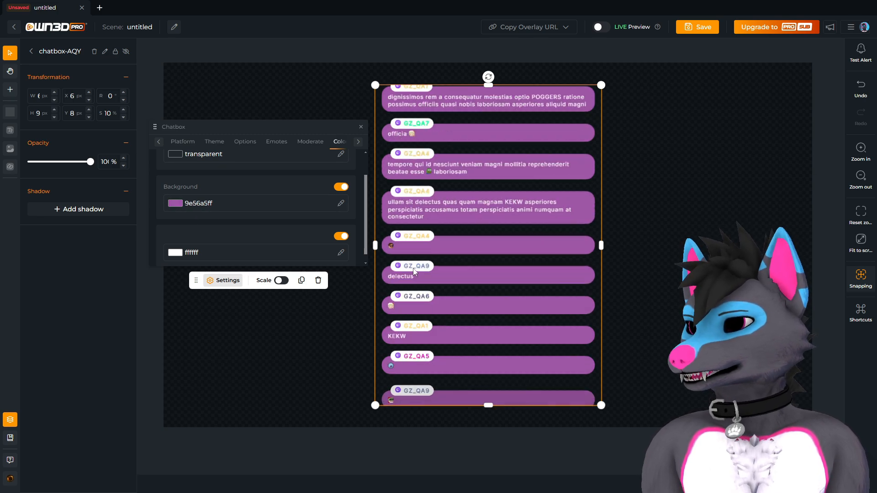
Set the next colour option, previously white ffffff, to near-black 1b1a1aff.
{"action": "scroll", "coordinate": [233, 248], "scroll_direction": "down", "scroll_amount": 1}
{"action": "left_click", "coordinate": [337, 227]}
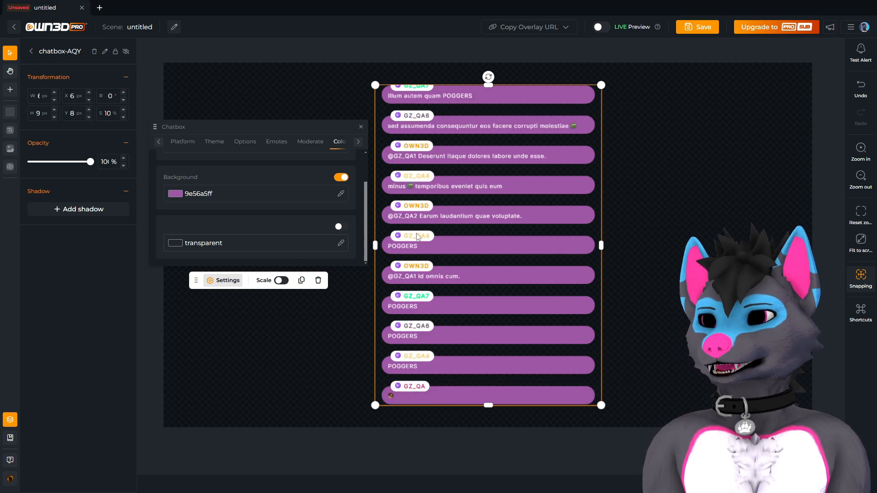
{"action": "left_click", "coordinate": [338, 226]}
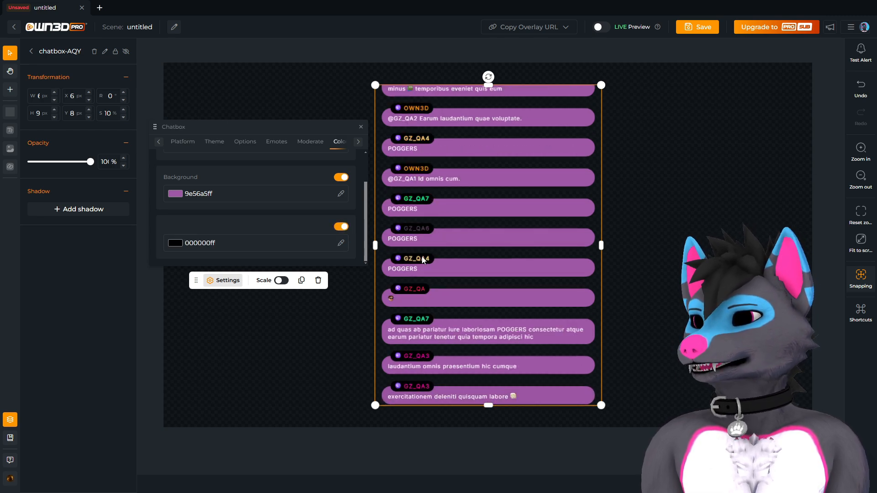
{"action": "left_click", "coordinate": [329, 243]}
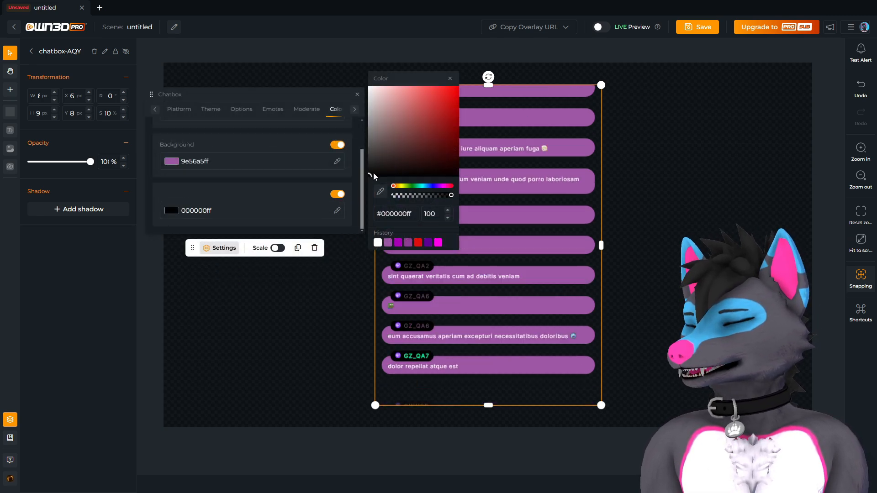
{"action": "left_click_drag", "start_coordinate": [373, 172], "coordinate": [371, 168]}
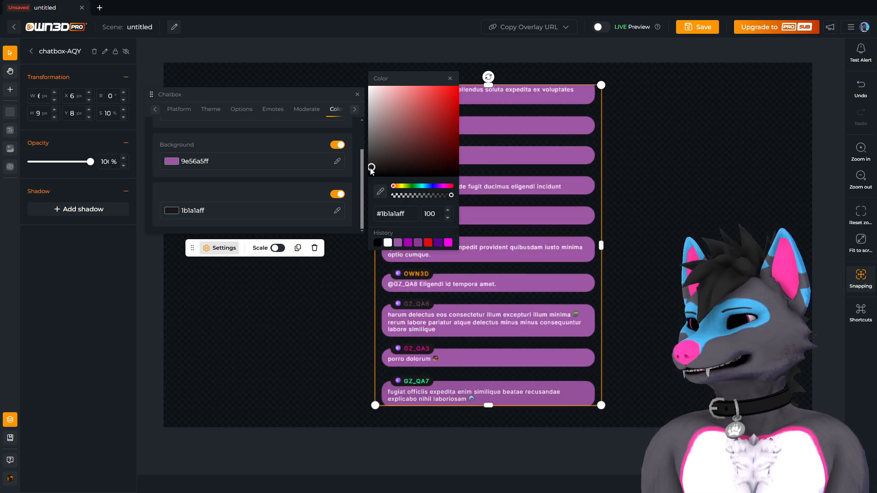
{"action": "left_click", "coordinate": [250, 201]}
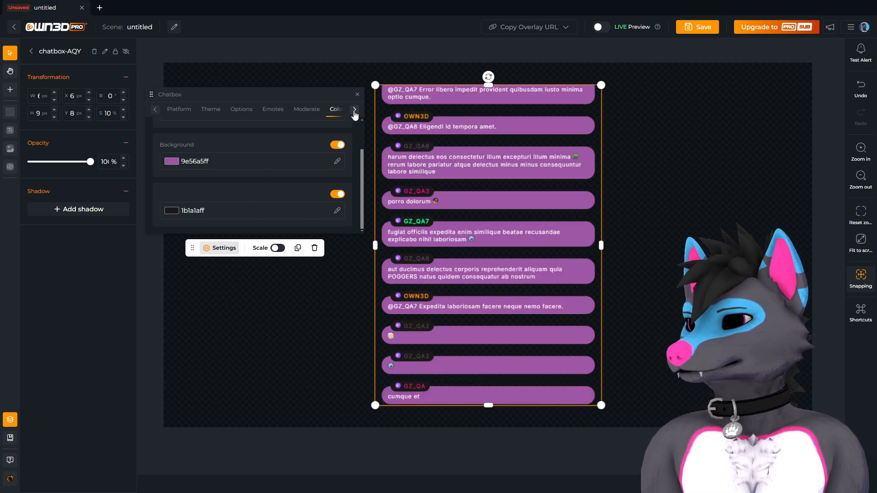
In the chatbox Font section, choose Rubik and set its weight to Extra Bold.
{"action": "left_click", "coordinate": [355, 110]}
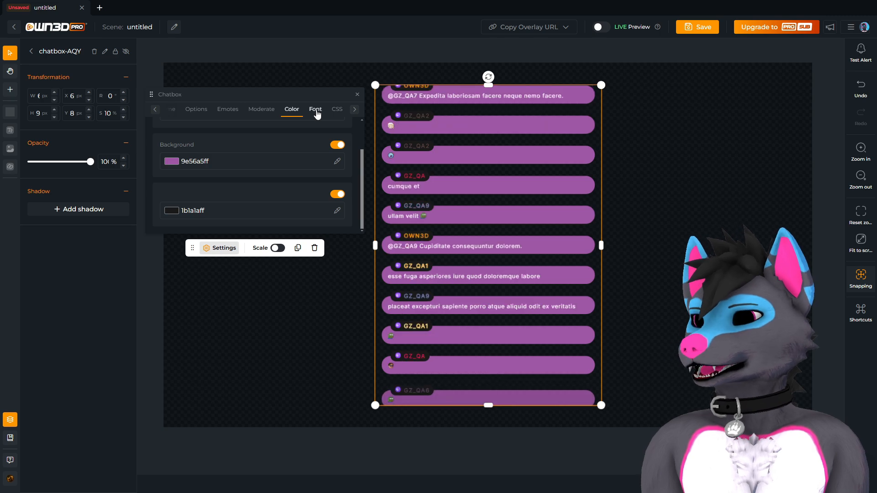
{"action": "left_click", "coordinate": [316, 111]}
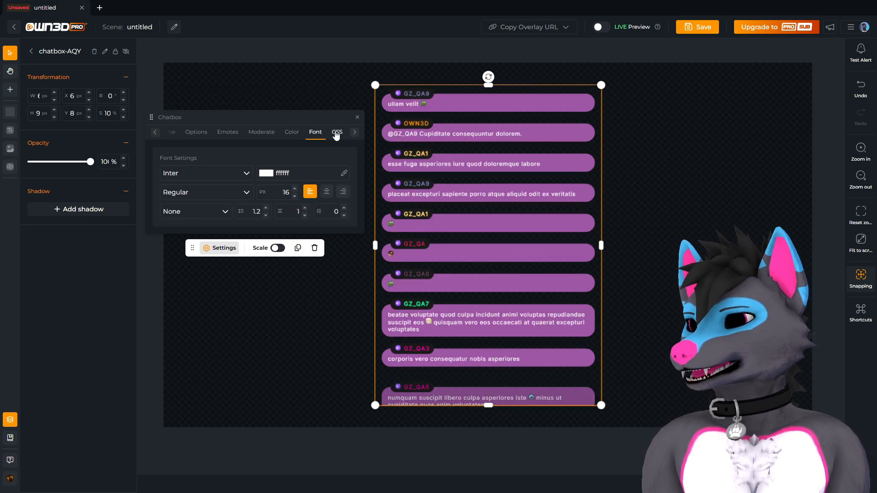
{"action": "left_click", "coordinate": [231, 176]}
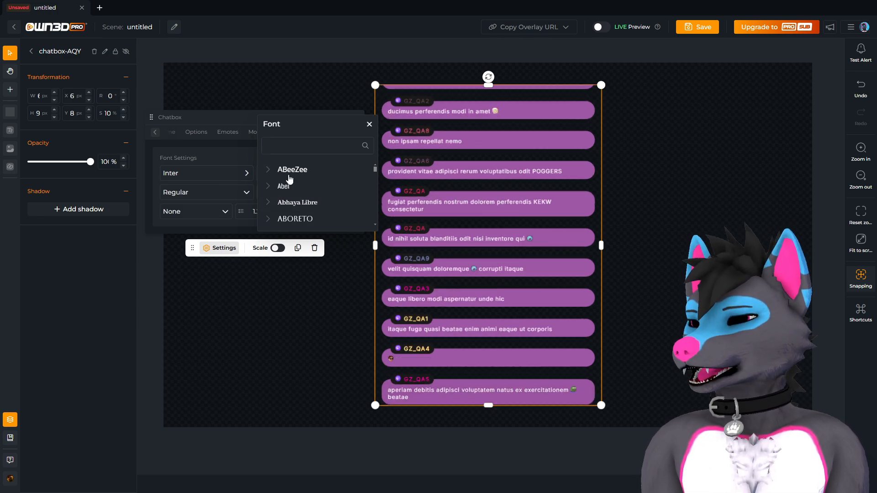
{"action": "scroll", "coordinate": [300, 211], "scroll_direction": "down", "scroll_amount": 1}
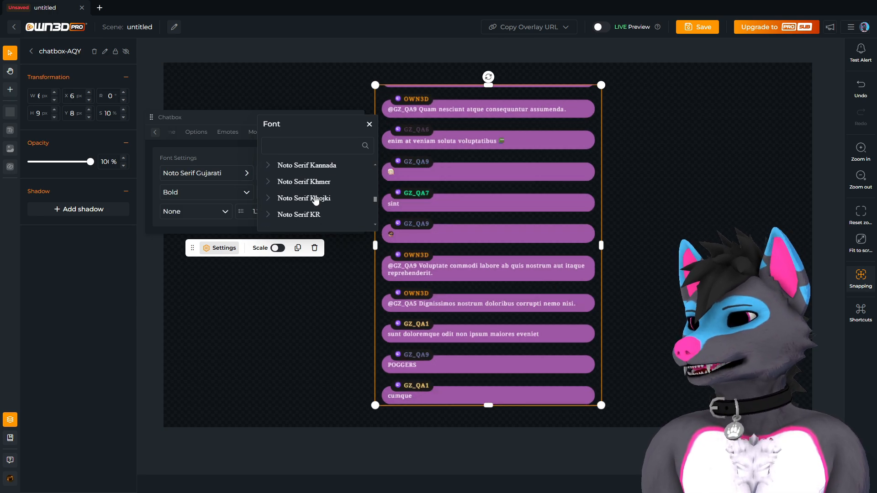
{"action": "scroll", "coordinate": [313, 202], "scroll_direction": "down", "scroll_amount": 7}
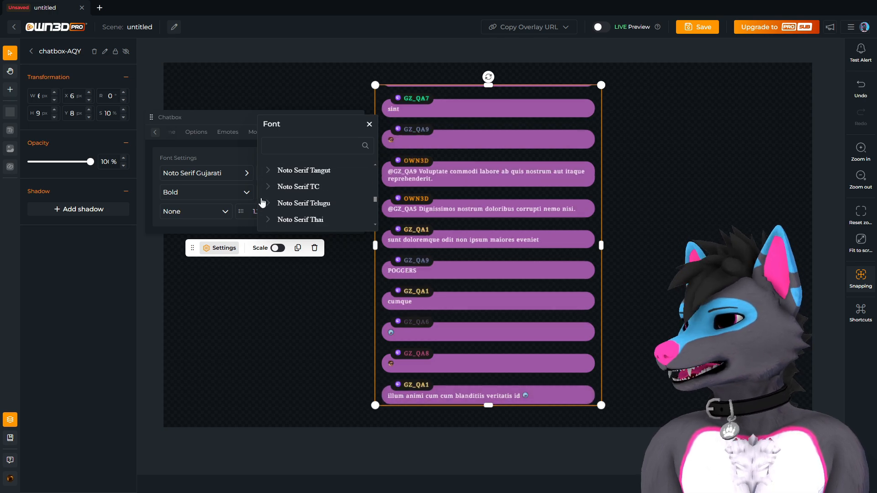
{"action": "scroll", "coordinate": [269, 205], "scroll_direction": "down", "scroll_amount": 5}
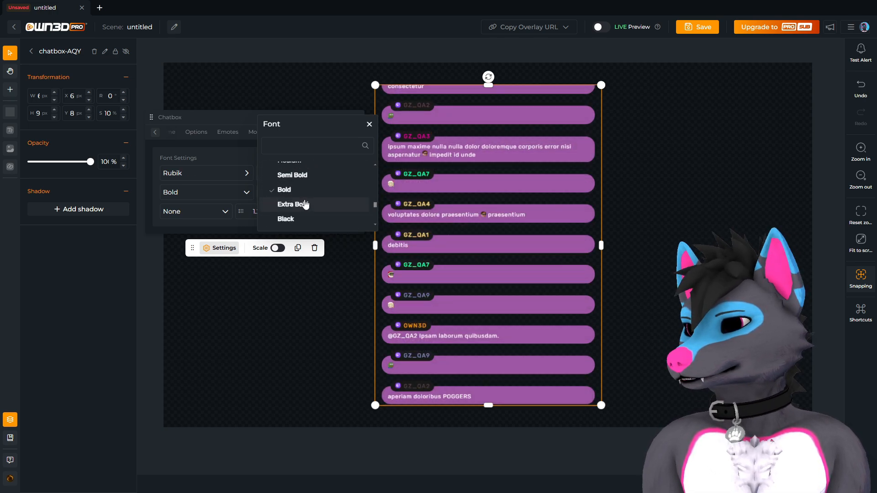
{"action": "scroll", "coordinate": [306, 204], "scroll_direction": "up", "scroll_amount": 1}
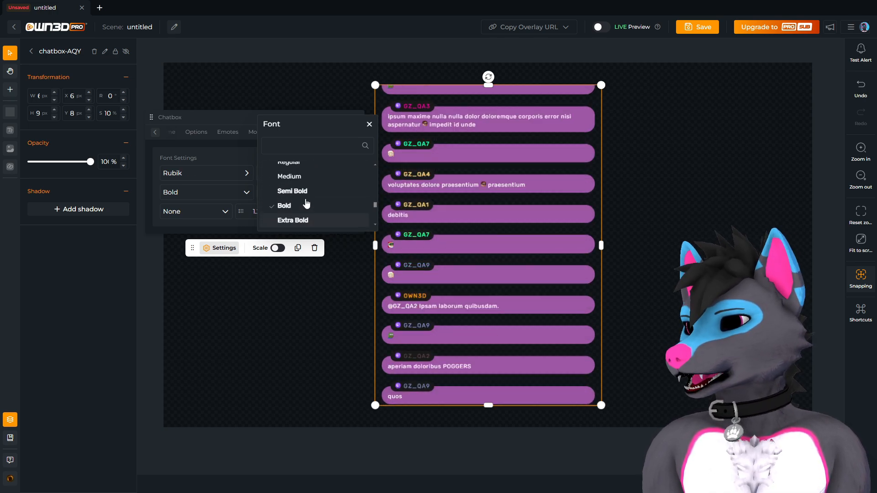
{"action": "scroll", "coordinate": [304, 202], "scroll_direction": "up", "scroll_amount": 4}
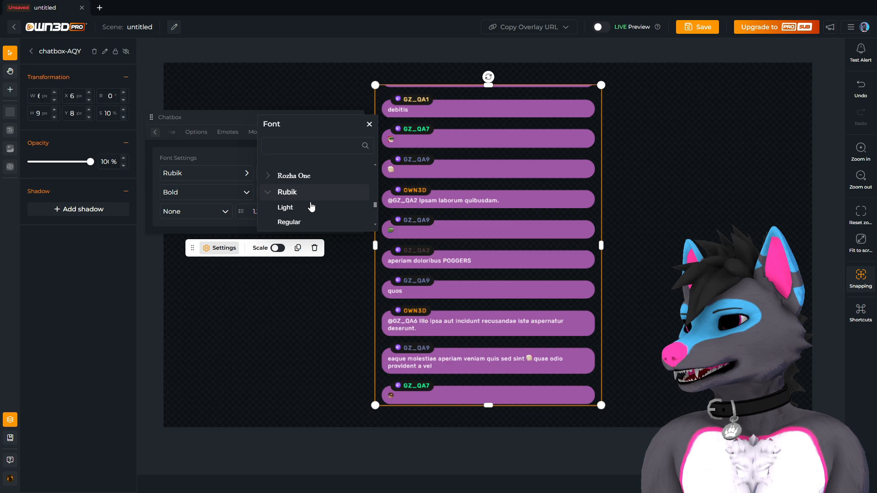
{"action": "scroll", "coordinate": [311, 207], "scroll_direction": "down", "scroll_amount": 3}
{"action": "left_click", "coordinate": [310, 206]}
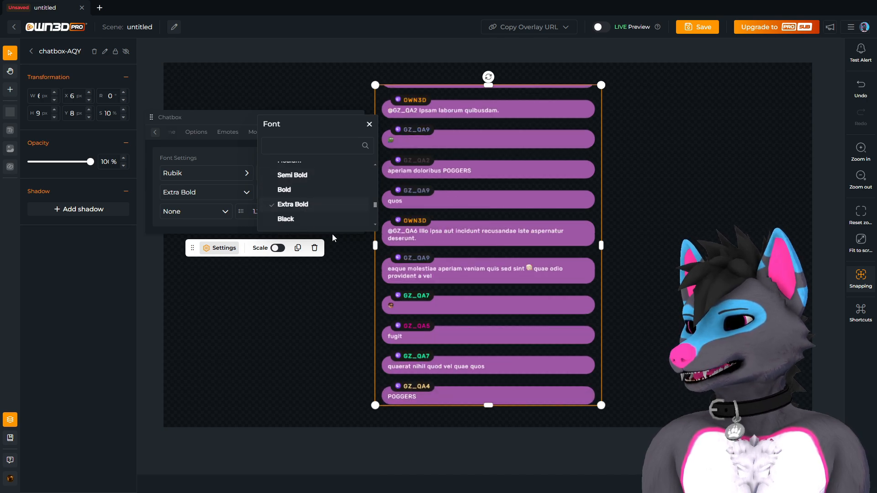
{"action": "left_click", "coordinate": [223, 226]}
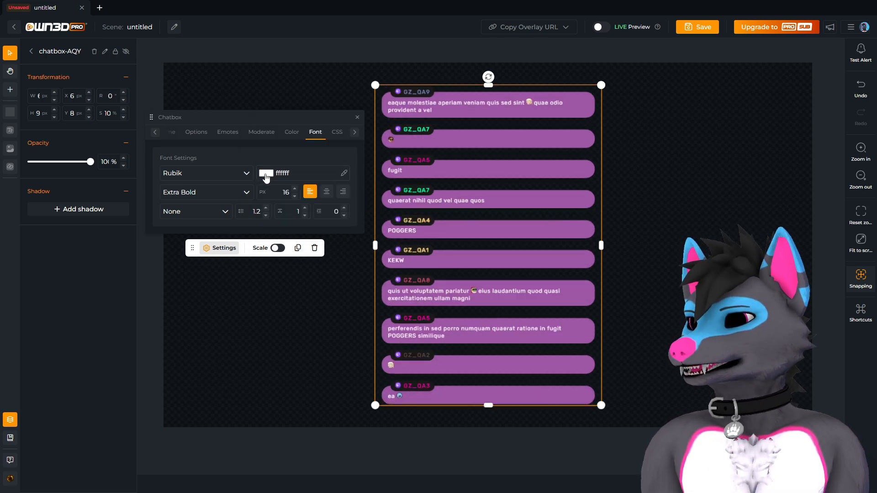
Set the chatbox text colour to near-black 151212ff.
{"action": "left_click", "coordinate": [266, 173]}
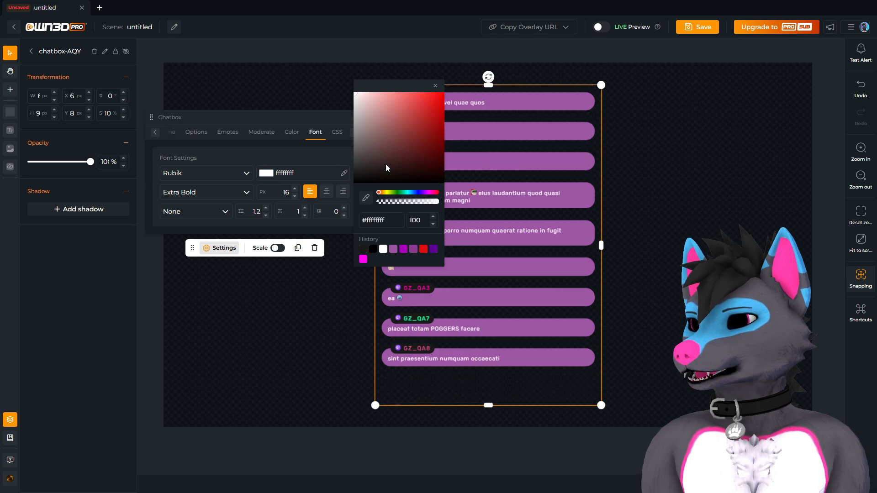
{"action": "left_click_drag", "start_coordinate": [386, 163], "coordinate": [365, 176]}
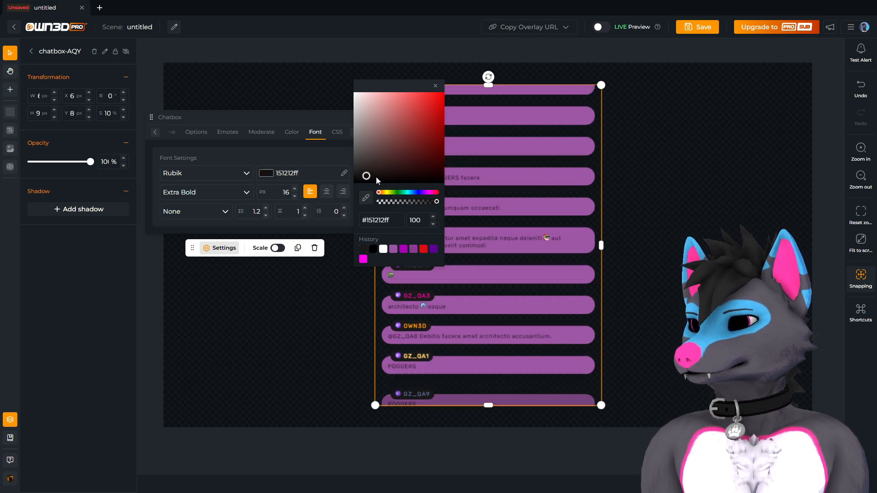
{"action": "left_click", "coordinate": [293, 167]}
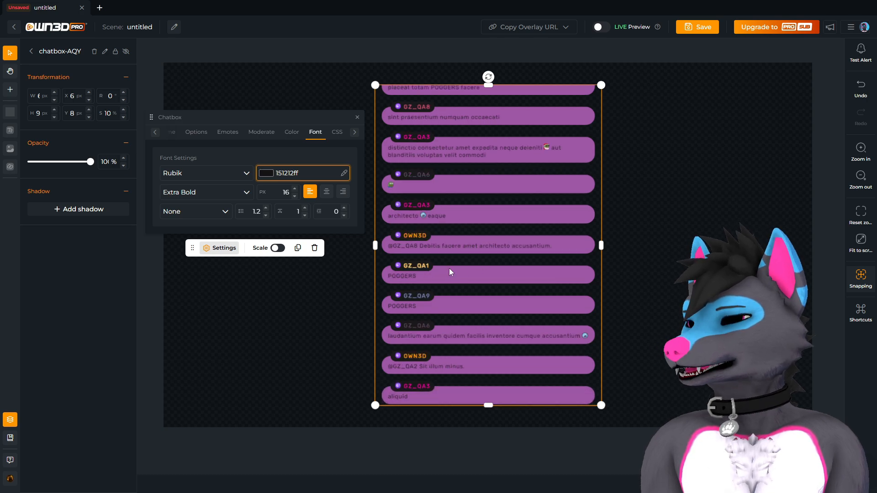
Increase the chatbox font size to 25 px.
{"action": "left_click", "coordinate": [296, 188]}
{"action": "left_click", "coordinate": [295, 189]}
{"action": "left_click", "coordinate": [295, 188]}
{"action": "left_click", "coordinate": [295, 189]}
{"action": "left_click", "coordinate": [295, 189]}
{"action": "left_click", "coordinate": [295, 188]}
{"action": "left_click", "coordinate": [295, 189]}
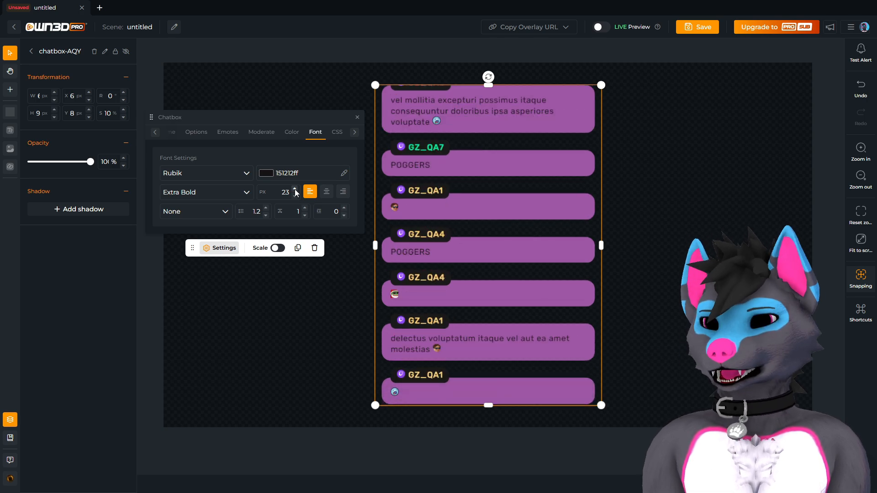
{"action": "left_click", "coordinate": [295, 188]}
{"action": "left_click", "coordinate": [295, 188]}
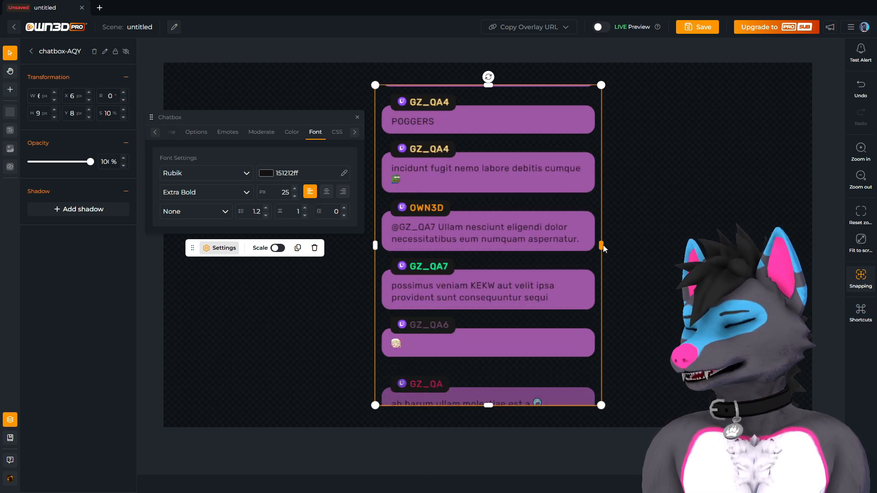
Widen the chatbox to the right and centre it on the canvas.
{"action": "left_click_drag", "start_coordinate": [602, 245], "coordinate": [652, 271]}
{"action": "left_click_drag", "start_coordinate": [588, 262], "coordinate": [561, 259]}
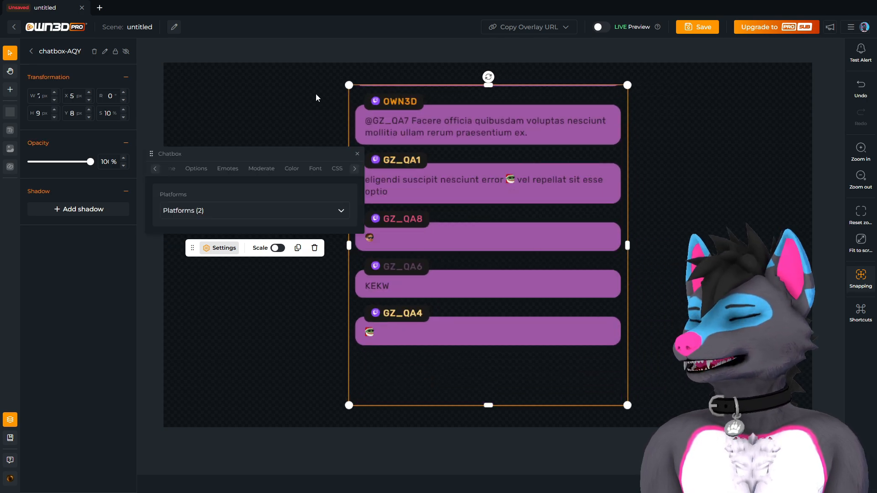
{"action": "left_click", "coordinate": [316, 95]}
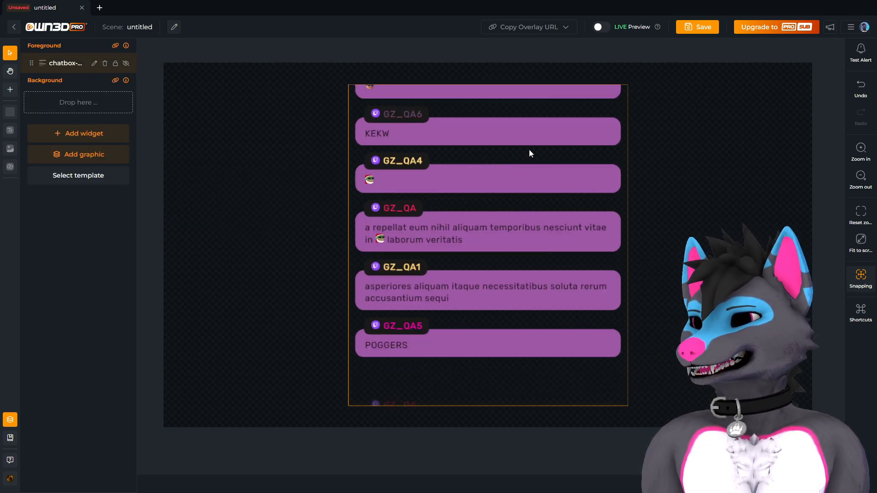
Left-align the chat message text after trying centre and right alignment.
{"action": "left_click", "coordinate": [465, 189]}
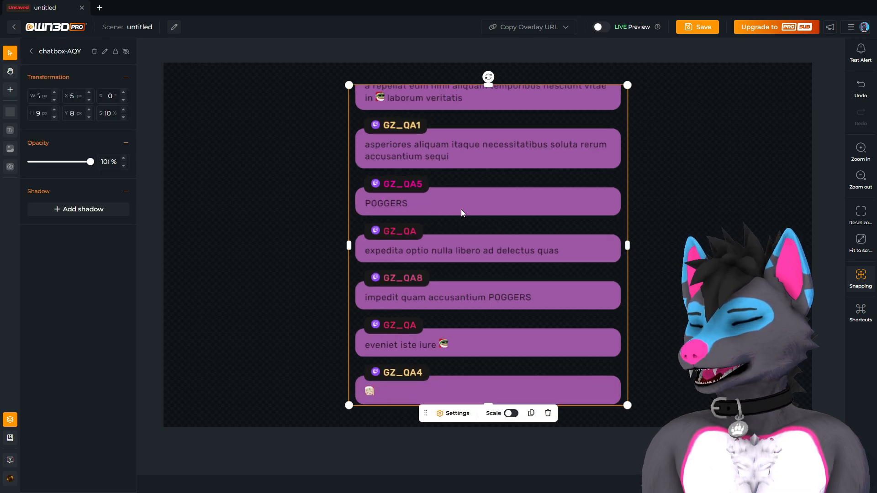
{"action": "left_click", "coordinate": [452, 412]}
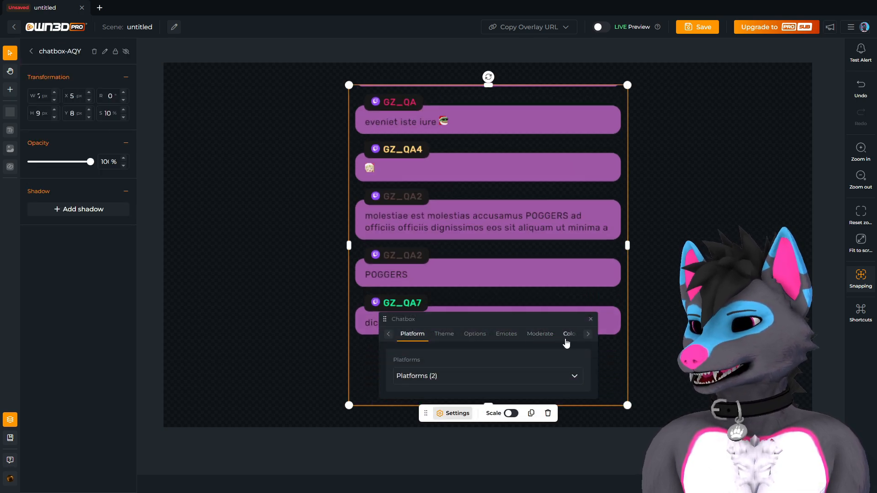
{"action": "left_click_drag", "start_coordinate": [549, 322], "coordinate": [347, 140]}
{"action": "left_click", "coordinate": [366, 197]}
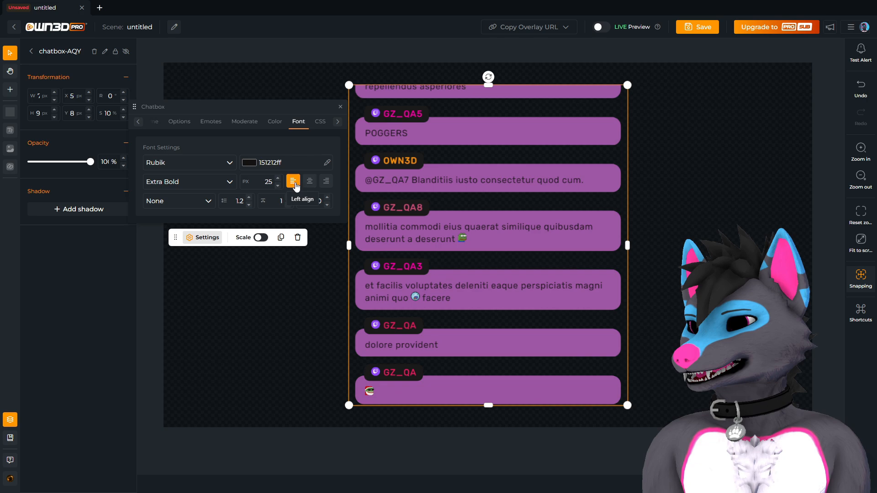
{"action": "left_click", "coordinate": [309, 182]}
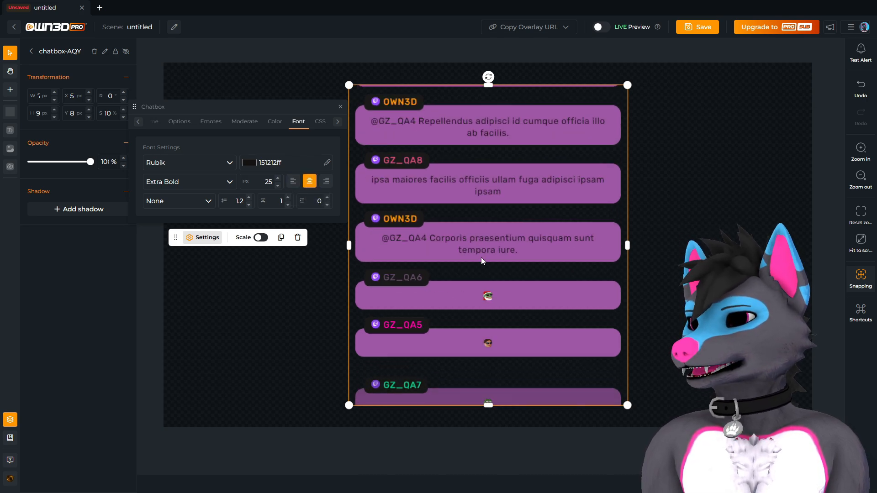
{"action": "left_click", "coordinate": [326, 181]}
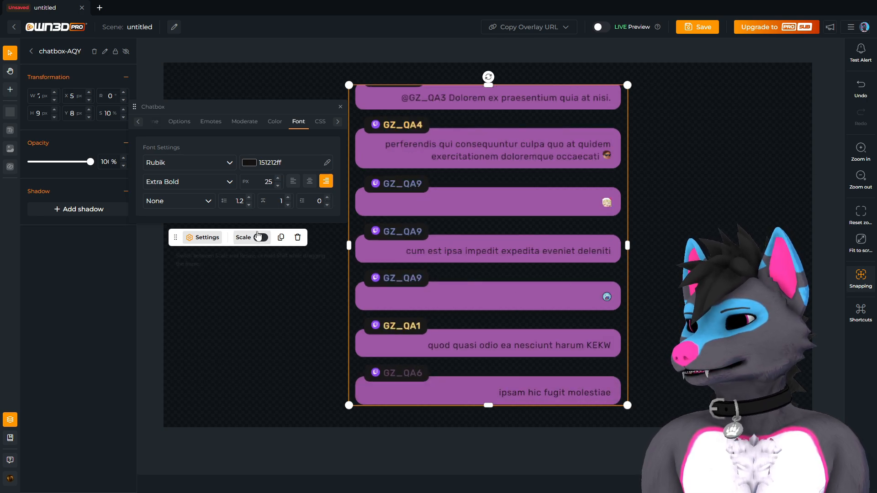
{"action": "left_click", "coordinate": [292, 180]}
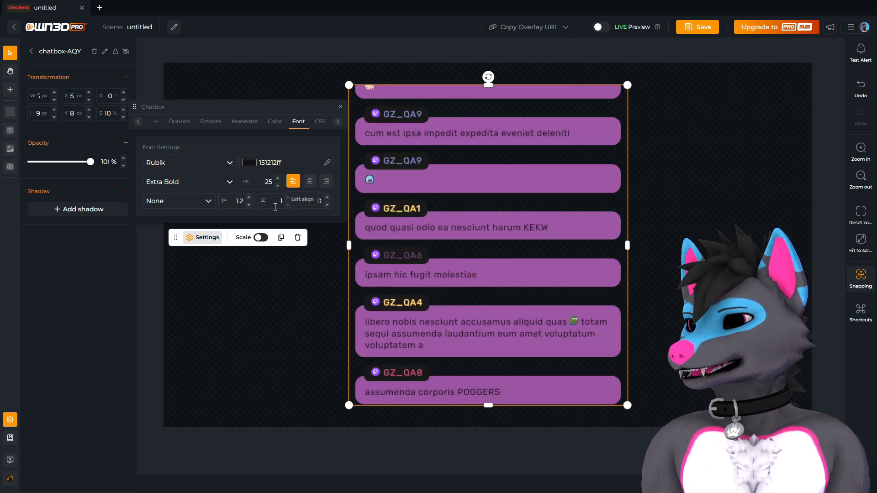
{"action": "left_click", "coordinate": [193, 208]}
{"action": "left_click", "coordinate": [183, 223]}
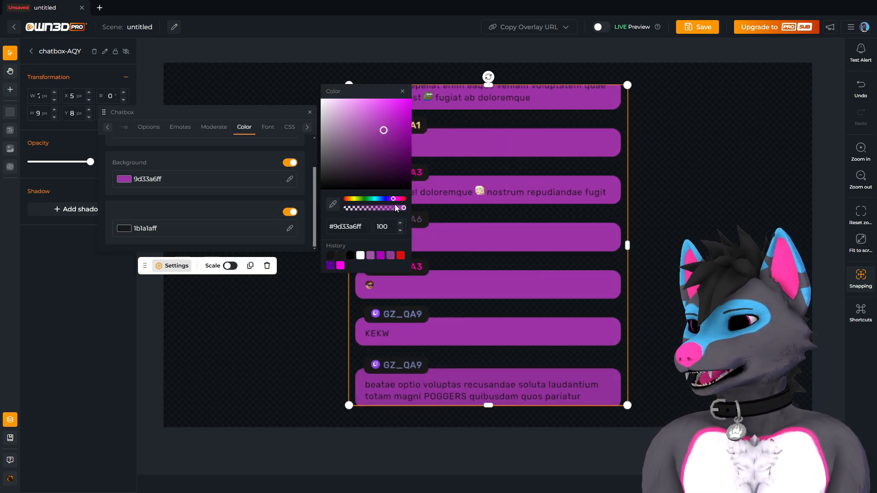
Lower the message background alpha so bubbles become translucent dark purple (9e34a840).
{"action": "left_click_drag", "start_coordinate": [396, 208], "coordinate": [390, 213]}
{"action": "left_click", "coordinate": [400, 231]}
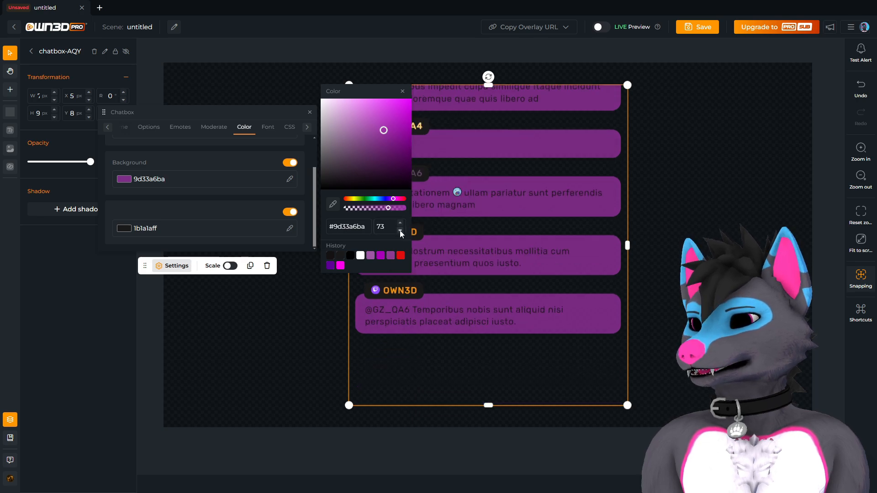
{"action": "left_click", "coordinate": [400, 231]}
{"action": "left_click", "coordinate": [400, 231]}
{"action": "left_click", "coordinate": [400, 231]}
{"action": "left_click", "coordinate": [400, 231]}
{"action": "left_click", "coordinate": [401, 223]}
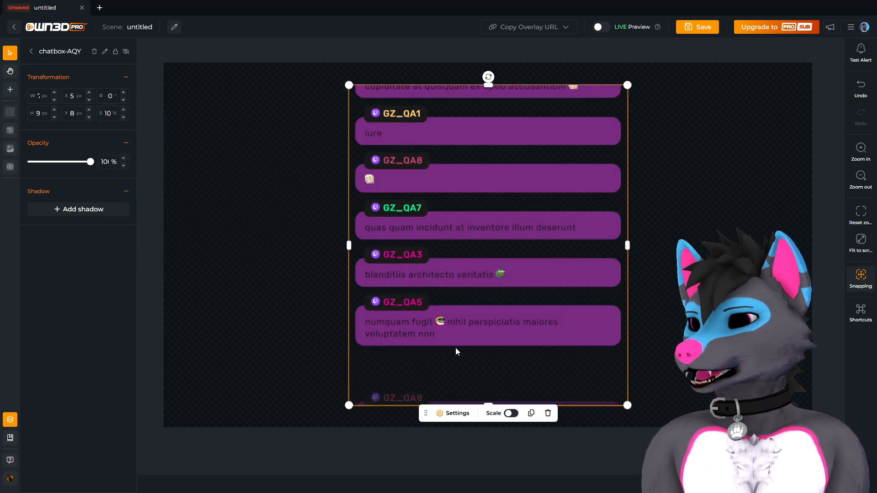
Change the chat message text colour to light grey.
{"action": "left_click", "coordinate": [448, 415]}
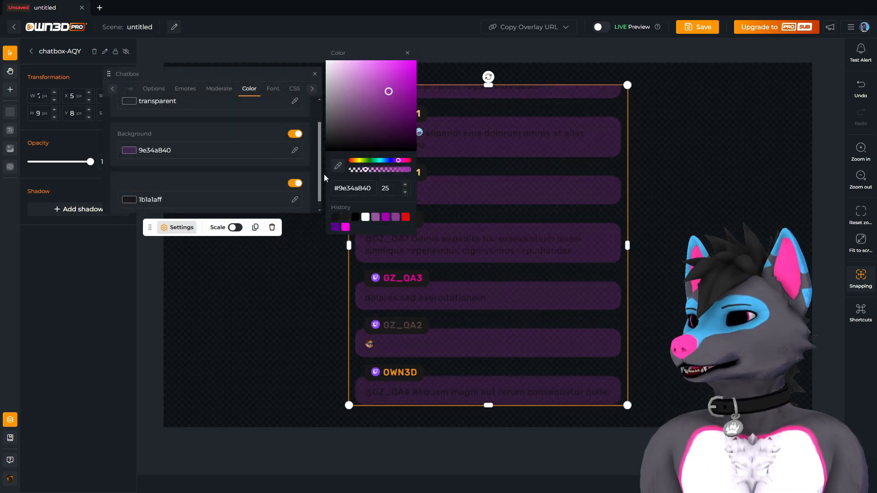
{"action": "left_click", "coordinate": [272, 88]}
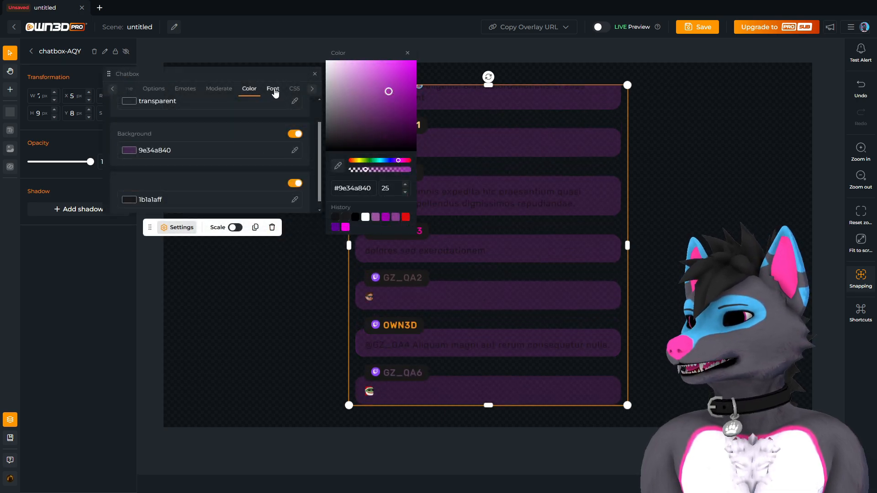
{"action": "left_click", "coordinate": [223, 155]}
{"action": "left_click_drag", "start_coordinate": [325, 136], "coordinate": [311, 87]}
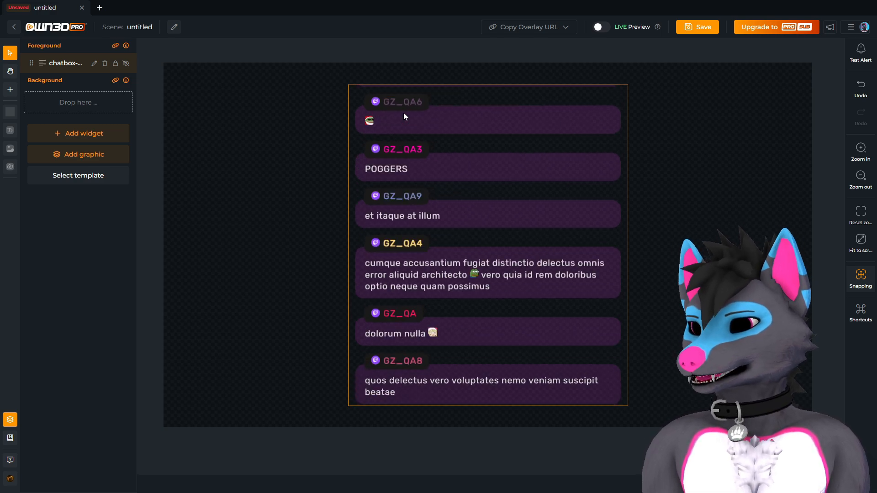
{"action": "left_click", "coordinate": [436, 295]}
{"action": "left_click", "coordinate": [452, 414]}
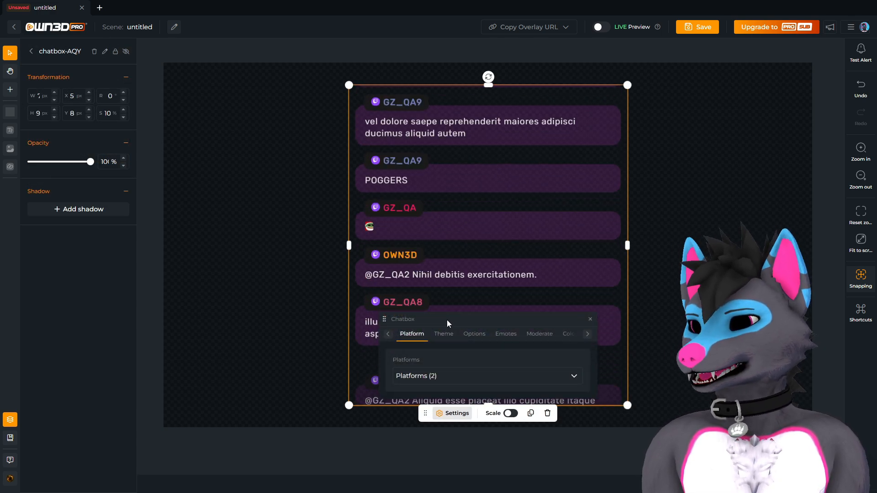
{"action": "left_click_drag", "start_coordinate": [431, 315], "coordinate": [206, 110]}
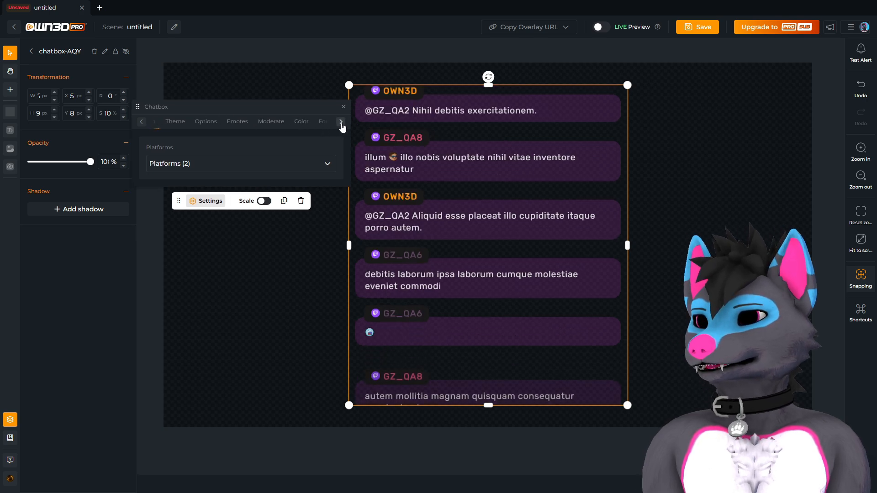
{"action": "left_click", "coordinate": [241, 296]}
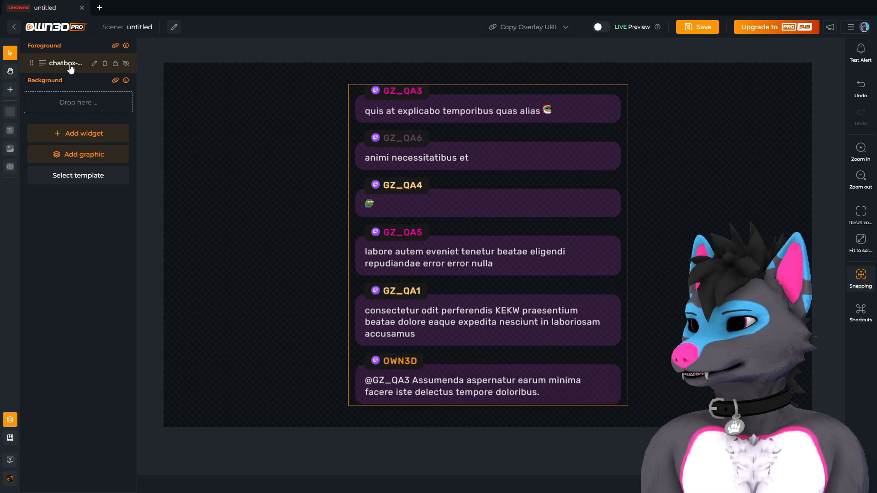
Add an orange (ff9602) shadow to the chatbox layer and preview the glow.
{"action": "left_click", "coordinate": [70, 66]}
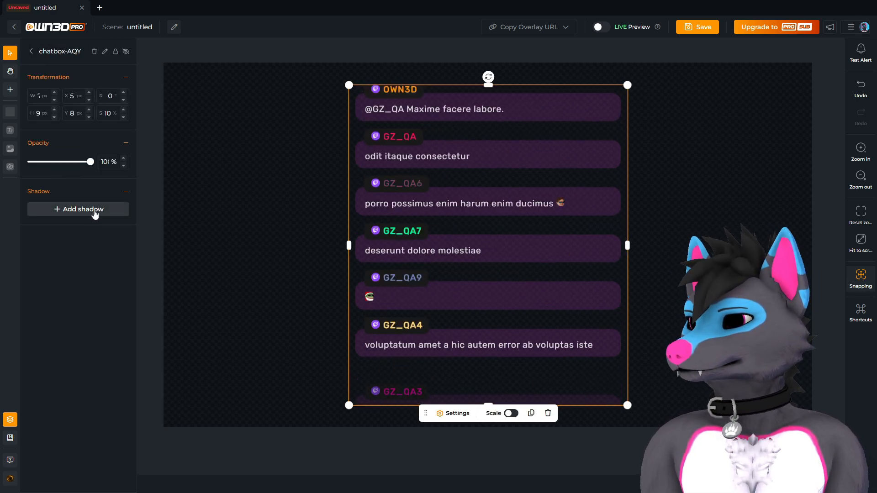
{"action": "left_click", "coordinate": [94, 212]}
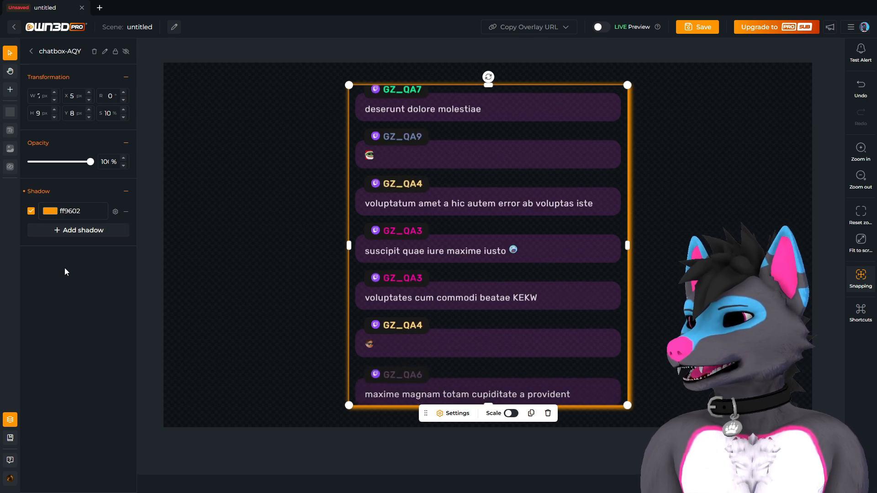
{"action": "left_click", "coordinate": [217, 178]}
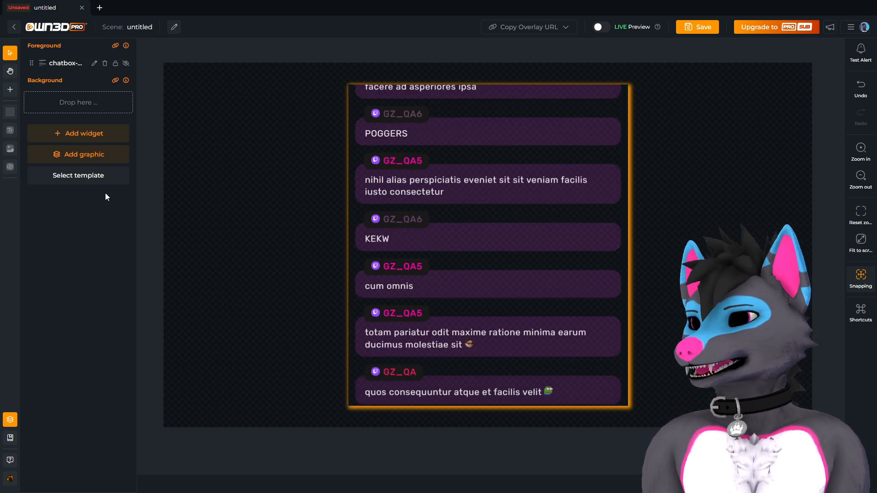
{"action": "left_click", "coordinate": [66, 63]}
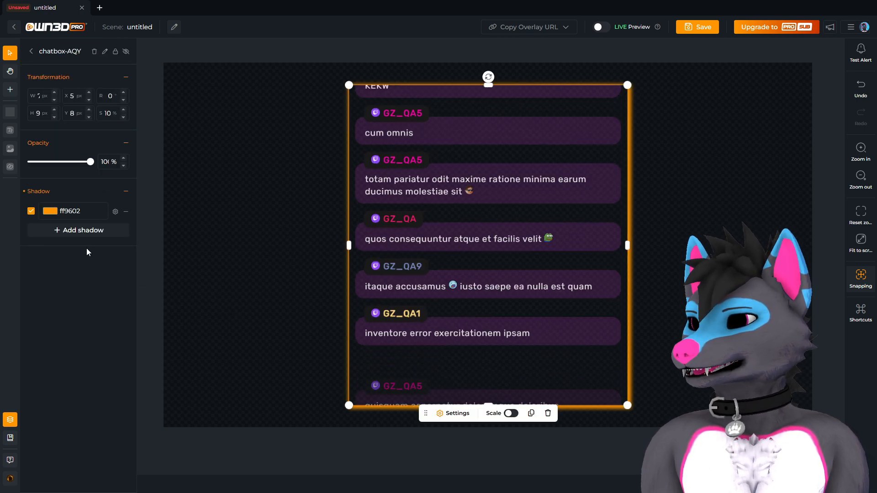
Make the chatbox shadow white (ffffffff) and bring up its drop shadow settings.
{"action": "left_click", "coordinate": [101, 210]}
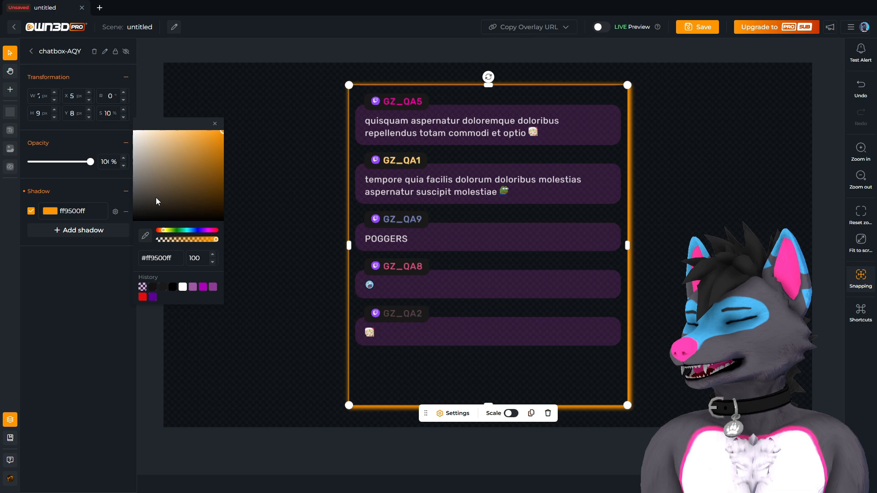
{"action": "left_click_drag", "start_coordinate": [157, 188], "coordinate": [107, 110]}
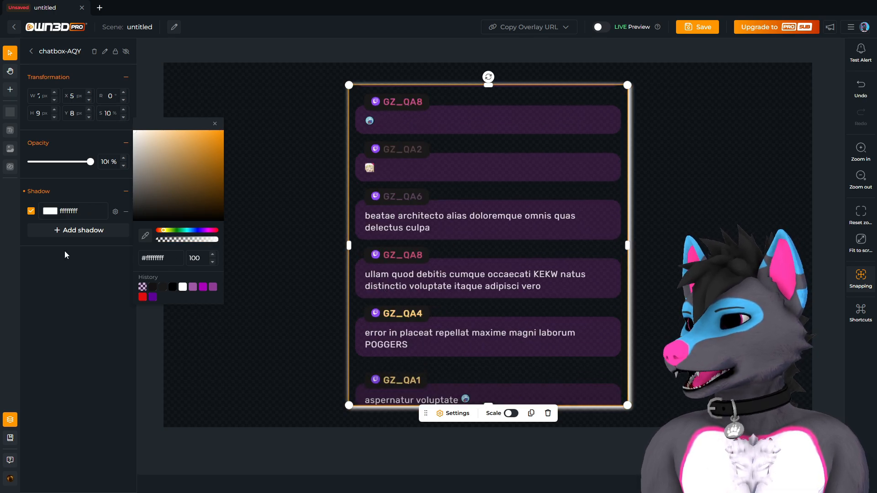
{"action": "left_click", "coordinate": [111, 194]}
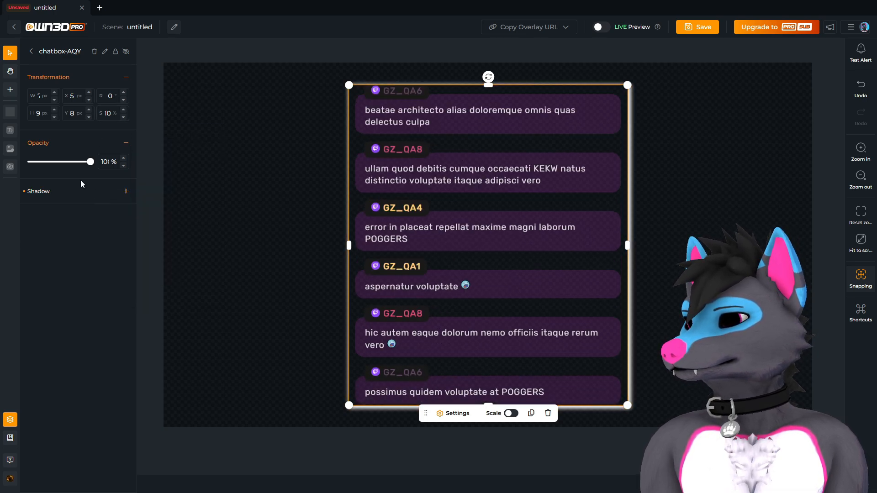
{"action": "left_click", "coordinate": [57, 194]}
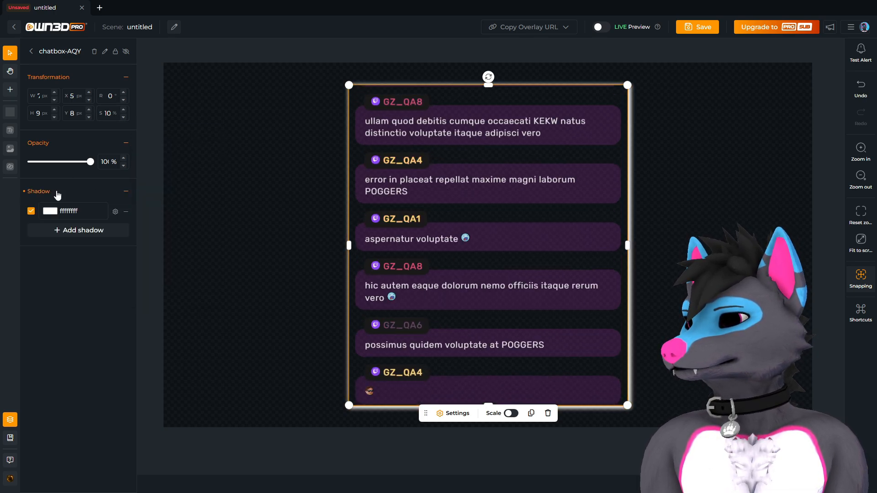
{"action": "left_click", "coordinate": [115, 212]}
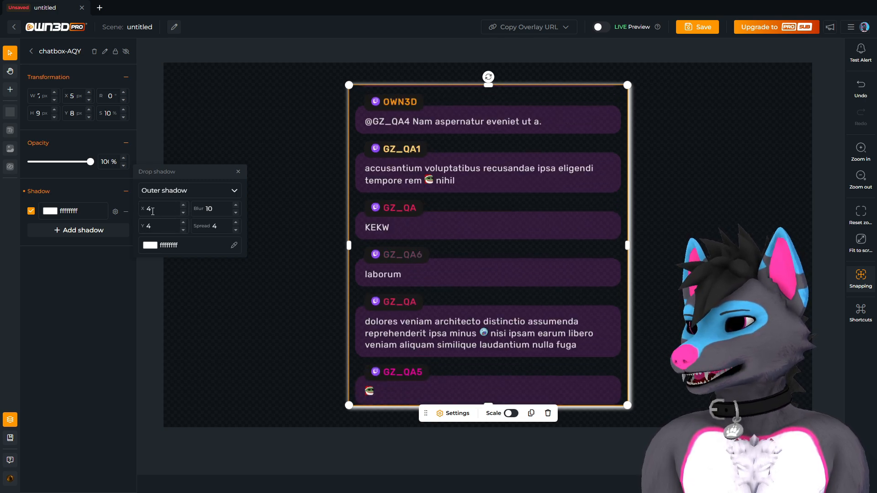
Set the white shadow's X and Y offsets to 0.
{"action": "left_click", "coordinate": [183, 213]}
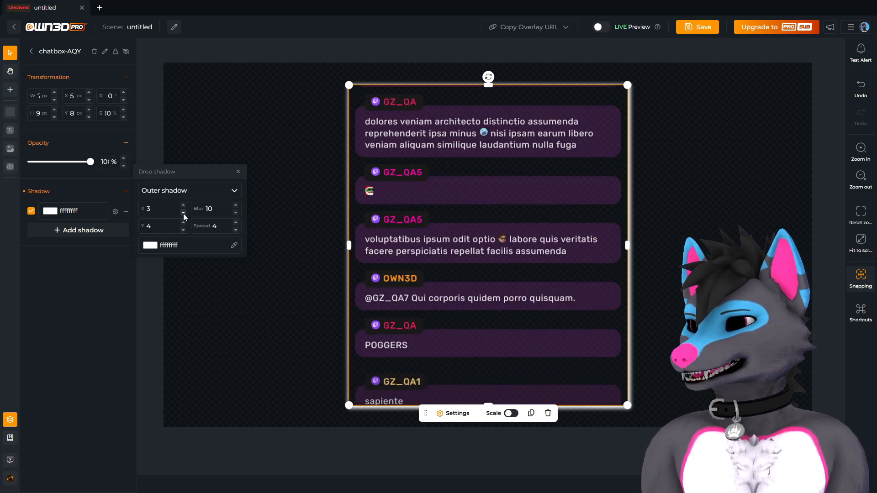
{"action": "left_click", "coordinate": [183, 213]}
{"action": "left_click", "coordinate": [183, 212]}
{"action": "left_click", "coordinate": [184, 213]}
{"action": "left_click", "coordinate": [184, 231]}
{"action": "left_click", "coordinate": [183, 231]}
{"action": "left_click", "coordinate": [183, 230]}
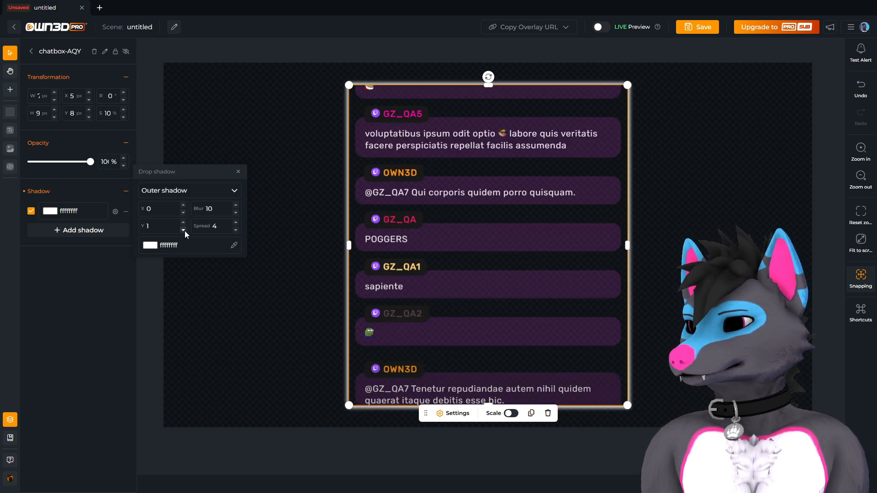
{"action": "left_click", "coordinate": [183, 230]}
{"action": "left_click", "coordinate": [281, 171]}
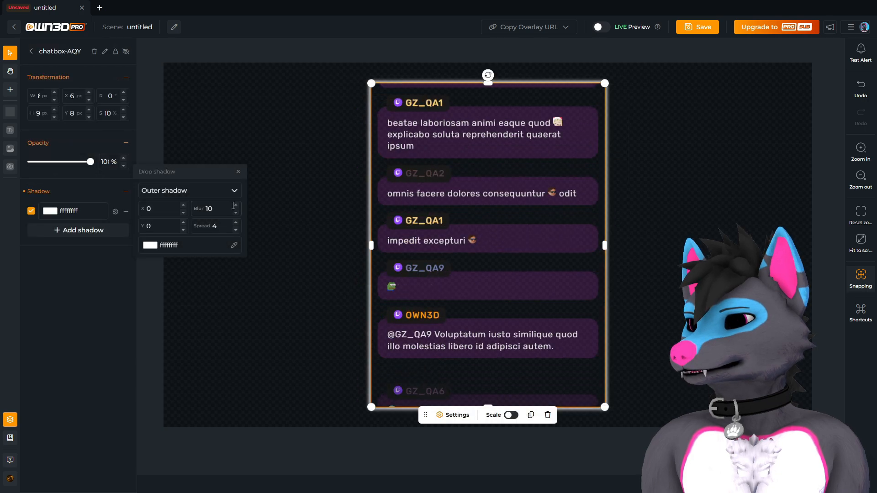
Increase the shadow blur and preview the glow on the canvas.
{"action": "left_click", "coordinate": [236, 205]}
{"action": "left_click", "coordinate": [235, 205]}
{"action": "left_click", "coordinate": [236, 205]}
{"action": "left_click", "coordinate": [235, 205]}
{"action": "left_click", "coordinate": [235, 205]}
{"action": "left_click", "coordinate": [236, 205]}
{"action": "left_click", "coordinate": [235, 205]}
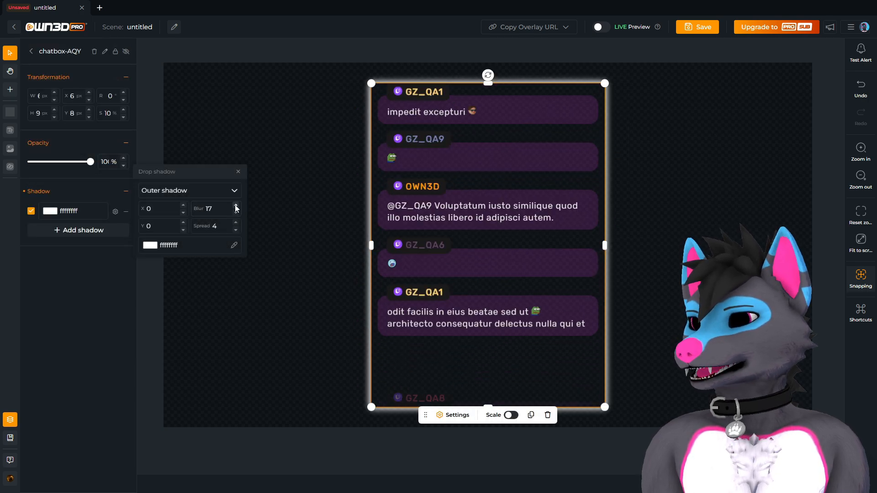
{"action": "left_click", "coordinate": [235, 206]}
{"action": "left_click", "coordinate": [236, 206]}
{"action": "left_click", "coordinate": [235, 206]}
{"action": "left_click", "coordinate": [236, 206]}
{"action": "left_click", "coordinate": [236, 206]}
{"action": "left_click", "coordinate": [235, 206]}
{"action": "left_click", "coordinate": [236, 206]}
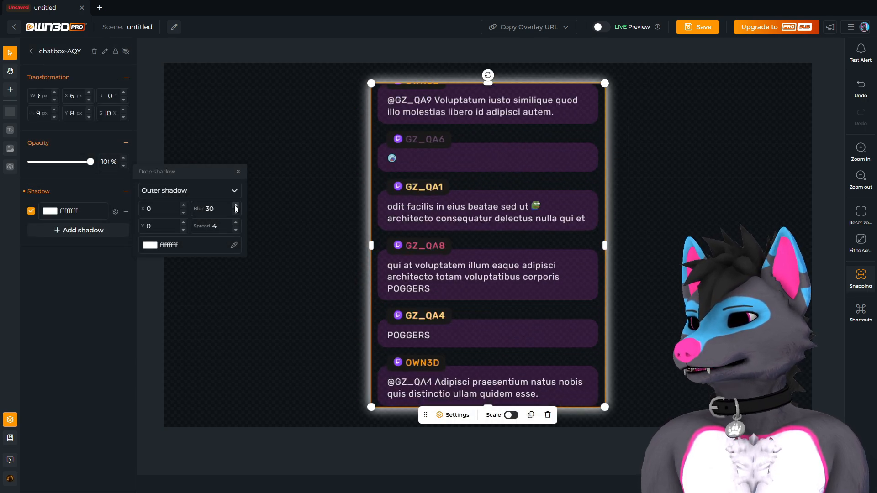
{"action": "left_click", "coordinate": [308, 161]}
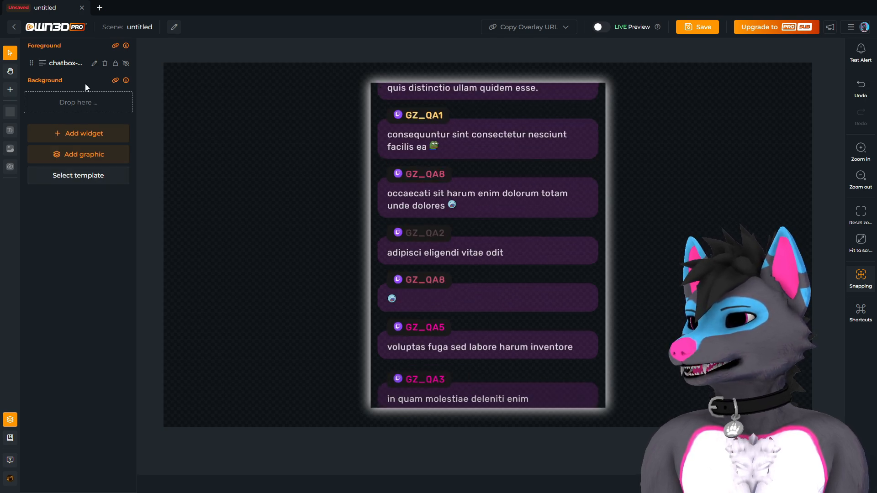
Adjust the shadow spread, trying 8 and 22 before settling on 5.
{"action": "left_click", "coordinate": [67, 60]}
{"action": "left_click", "coordinate": [116, 212]}
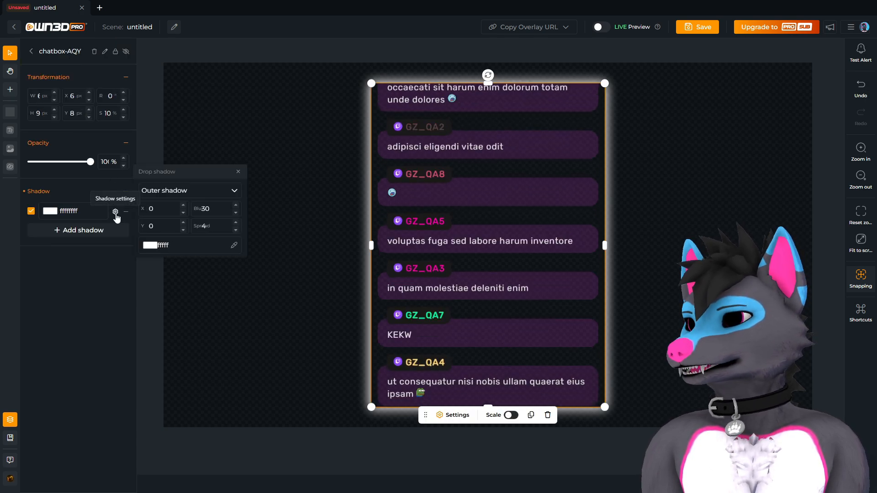
{"action": "left_click", "coordinate": [236, 222]}
{"action": "left_click", "coordinate": [236, 222]}
{"action": "left_click", "coordinate": [237, 222]}
{"action": "left_click", "coordinate": [237, 222]}
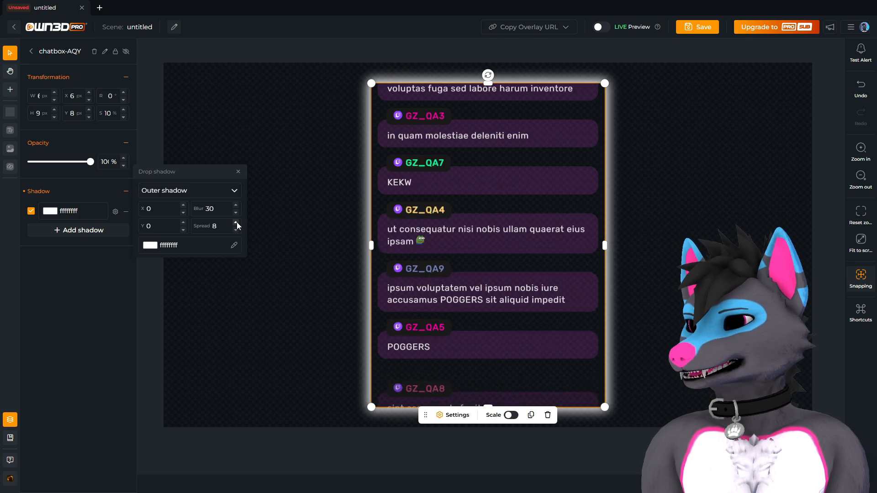
{"action": "left_click", "coordinate": [236, 221]}
{"action": "left_click", "coordinate": [237, 222]}
{"action": "left_click", "coordinate": [237, 222]}
{"action": "left_click", "coordinate": [237, 222]}
{"action": "left_click", "coordinate": [237, 222]}
{"action": "left_click", "coordinate": [237, 222]}
{"action": "left_click", "coordinate": [237, 222]}
{"action": "left_click", "coordinate": [237, 221]}
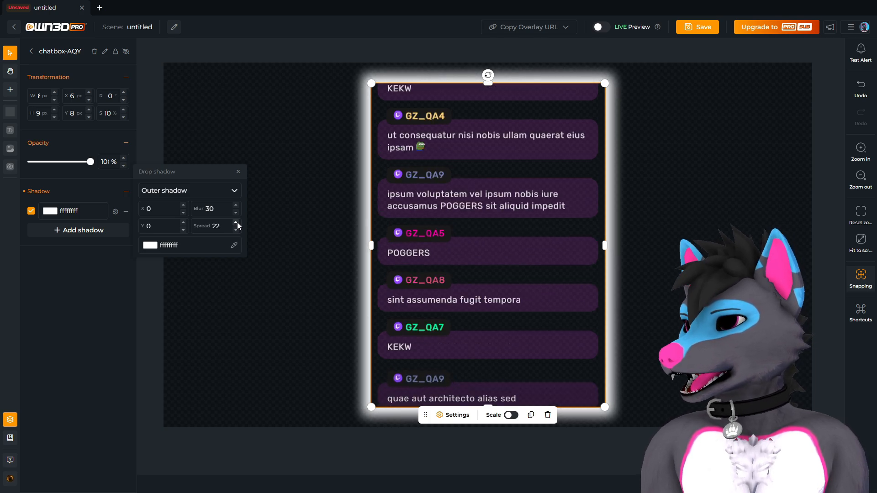
{"action": "left_click", "coordinate": [236, 229]}
{"action": "left_click", "coordinate": [236, 229]}
{"action": "left_click", "coordinate": [236, 229]}
{"action": "left_click", "coordinate": [236, 229]}
{"action": "left_click", "coordinate": [236, 229]}
{"action": "left_click", "coordinate": [236, 230]}
{"action": "left_click", "coordinate": [236, 229]}
{"action": "left_click", "coordinate": [236, 229]}
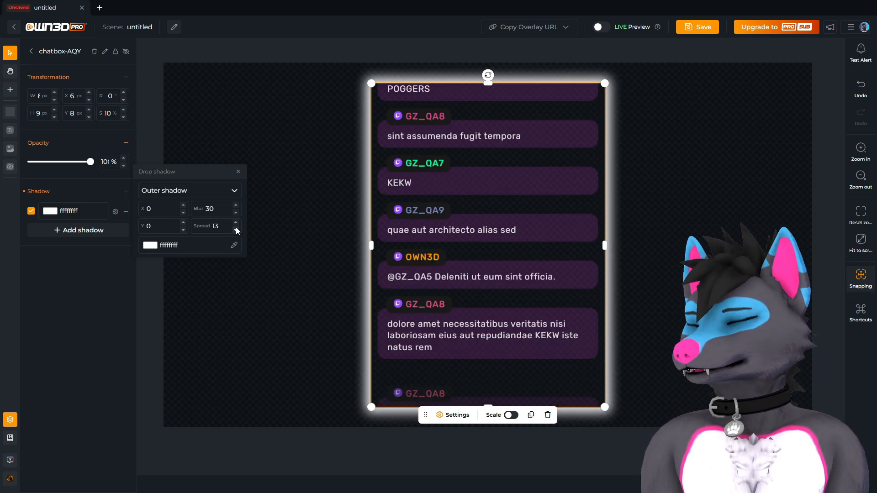
{"action": "left_click", "coordinate": [235, 230]}
{"action": "left_click", "coordinate": [236, 229]}
{"action": "left_click", "coordinate": [236, 229]}
{"action": "left_click", "coordinate": [235, 229]}
{"action": "left_click", "coordinate": [236, 229]}
{"action": "left_click", "coordinate": [235, 229]}
{"action": "left_click", "coordinate": [236, 229]}
{"action": "left_click", "coordinate": [235, 229]}
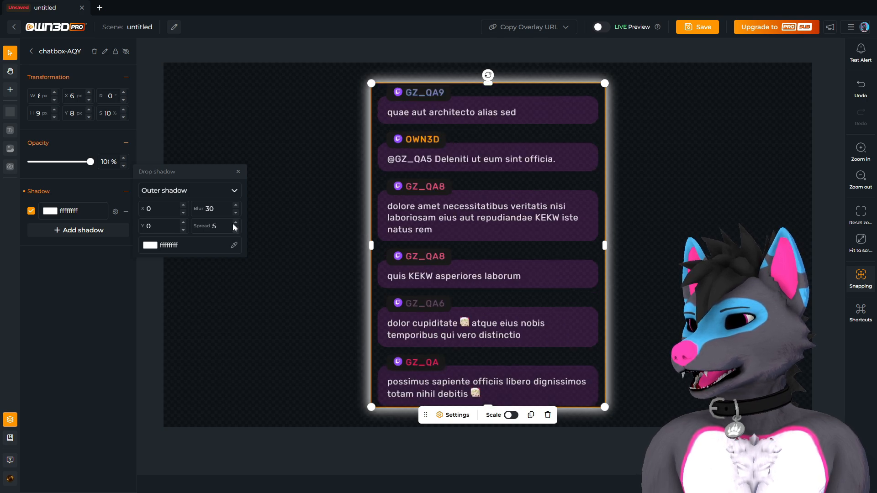
Bring the shadow blur back down to 20.
{"action": "left_click", "coordinate": [236, 212]}
{"action": "left_click", "coordinate": [236, 213]}
{"action": "left_click", "coordinate": [236, 212]}
{"action": "left_click", "coordinate": [236, 213]}
{"action": "left_click", "coordinate": [235, 212]}
{"action": "left_click", "coordinate": [235, 212]}
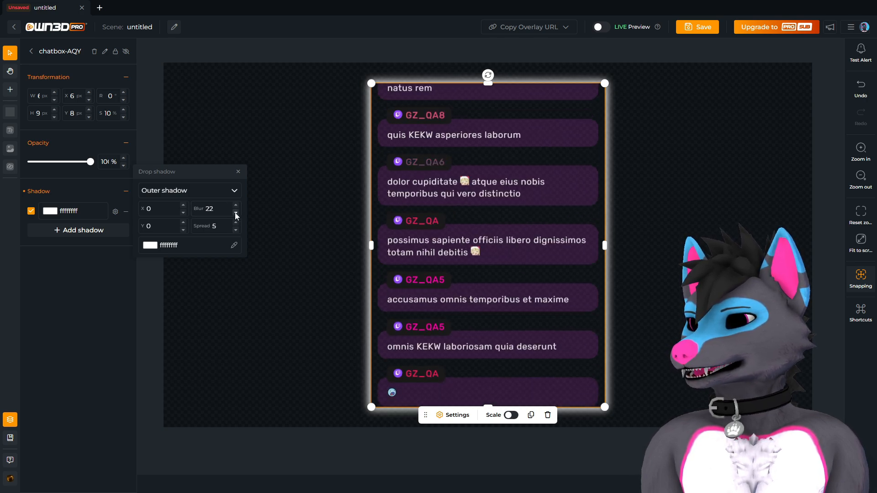
{"action": "left_click", "coordinate": [235, 213]}
{"action": "left_click", "coordinate": [236, 213]}
{"action": "left_click", "coordinate": [154, 247]}
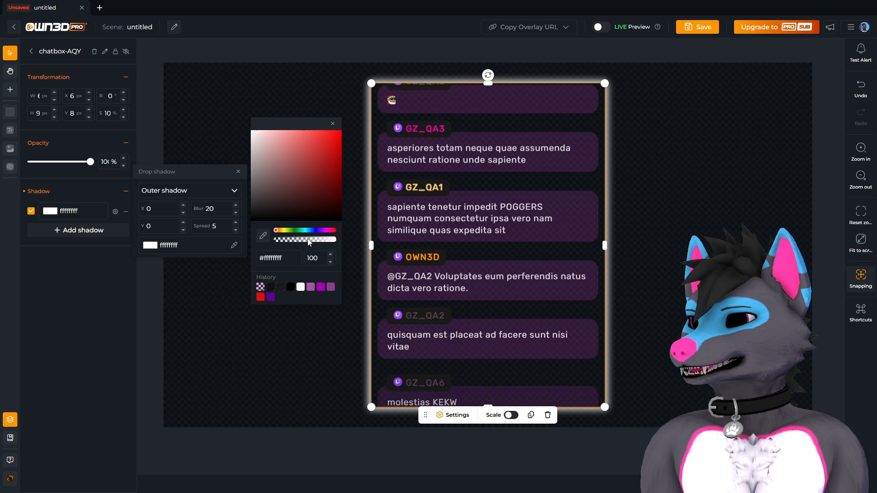
Make the white shadow semi-transparent (ffffff38) and preview the fainter glow.
{"action": "left_click_drag", "start_coordinate": [322, 240], "coordinate": [291, 245]}
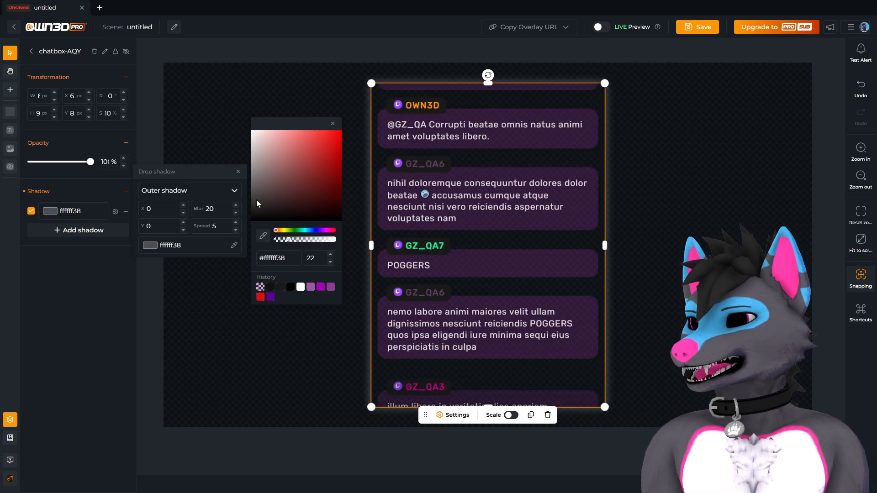
{"action": "left_click", "coordinate": [219, 142]}
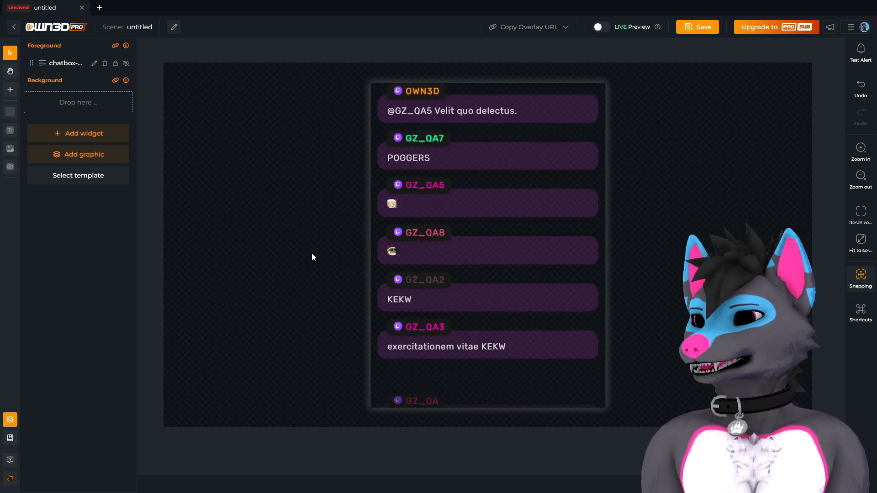
{"action": "left_click", "coordinate": [62, 63]}
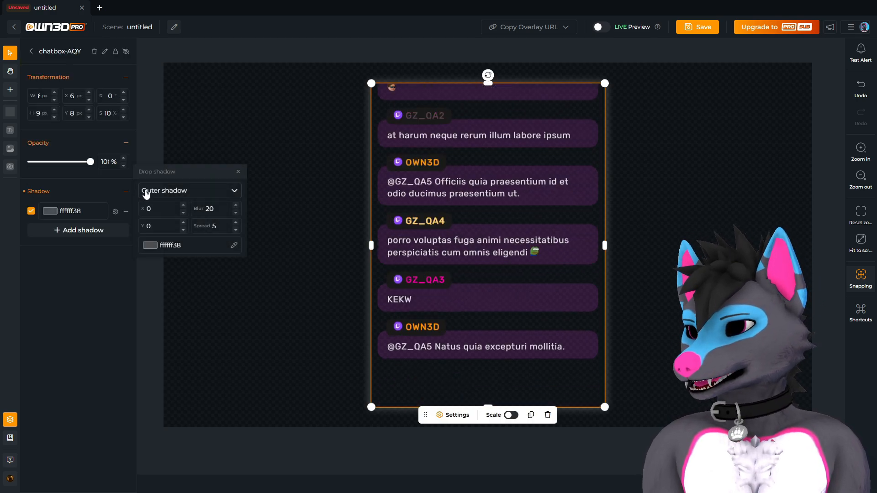
Switch the shadow type from Outer shadow to Inner shadow.
{"action": "left_click", "coordinate": [159, 188]}
{"action": "left_click", "coordinate": [172, 223]}
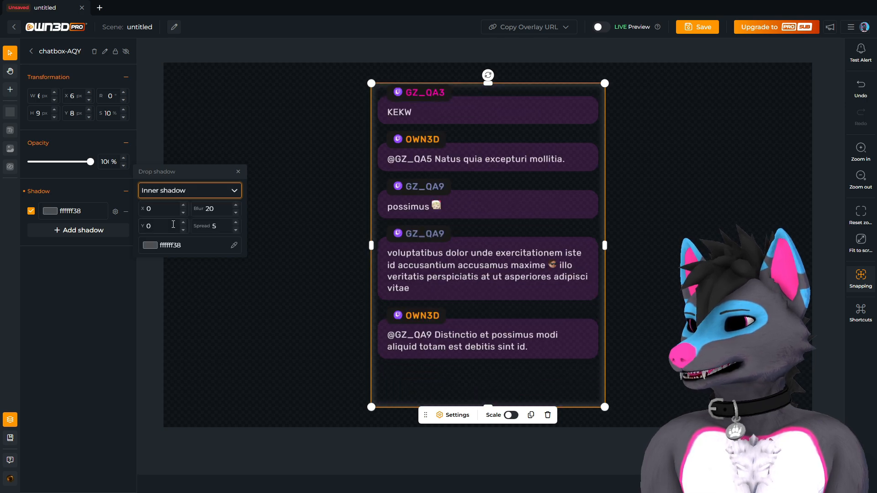
{"action": "left_click", "coordinate": [246, 135]}
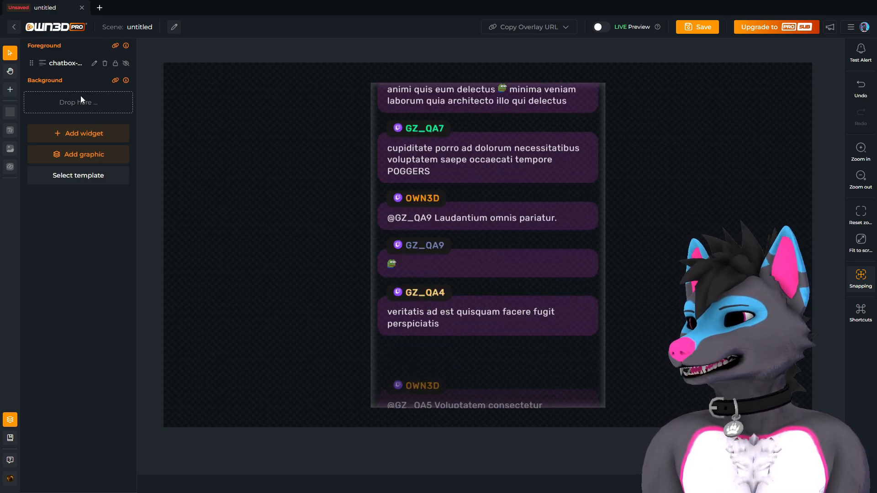
{"action": "left_click", "coordinate": [66, 68]}
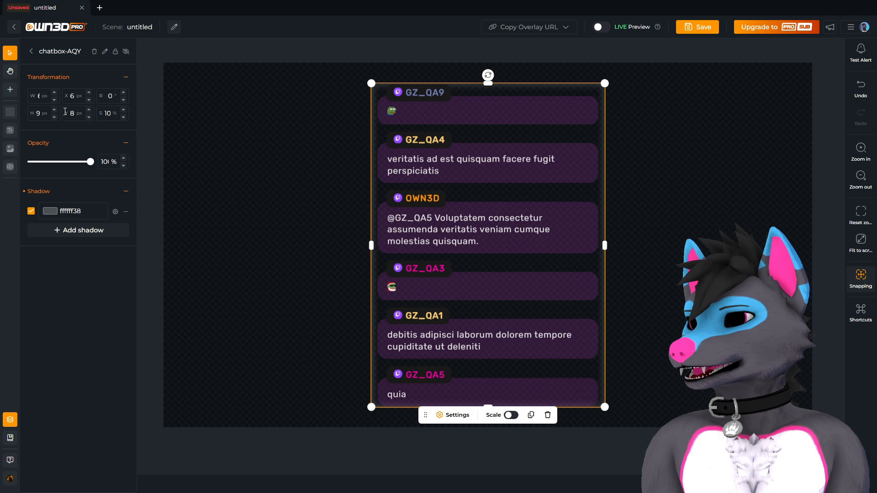
{"action": "left_click", "coordinate": [115, 212]}
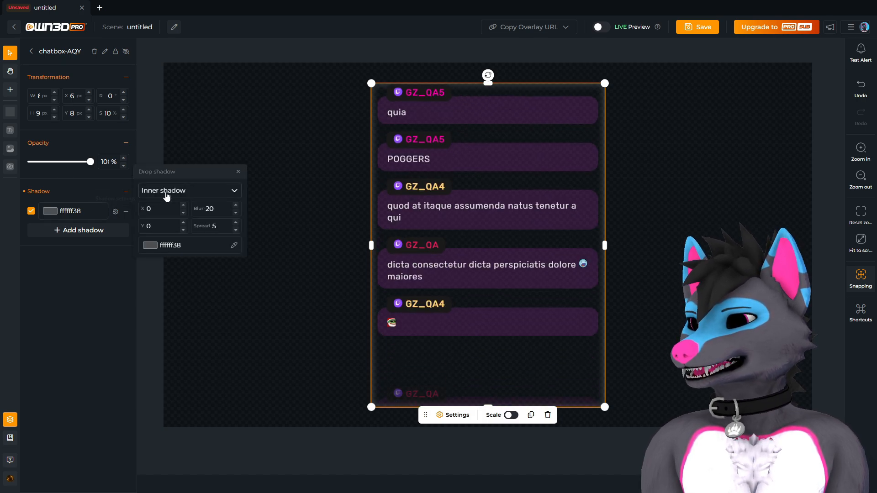
{"action": "left_click", "coordinate": [168, 192]}
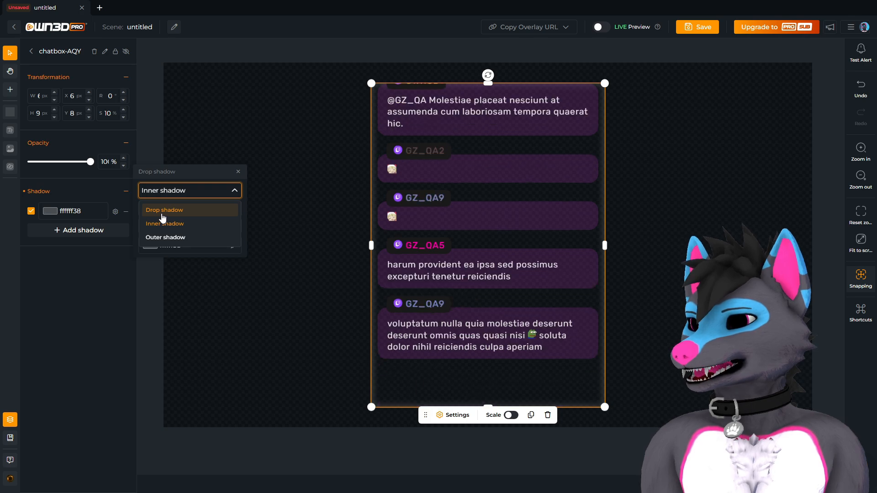
Switch to a drop shadow coloured magenta (cd28cdbf) at 75 opacity.
{"action": "left_click", "coordinate": [162, 211]}
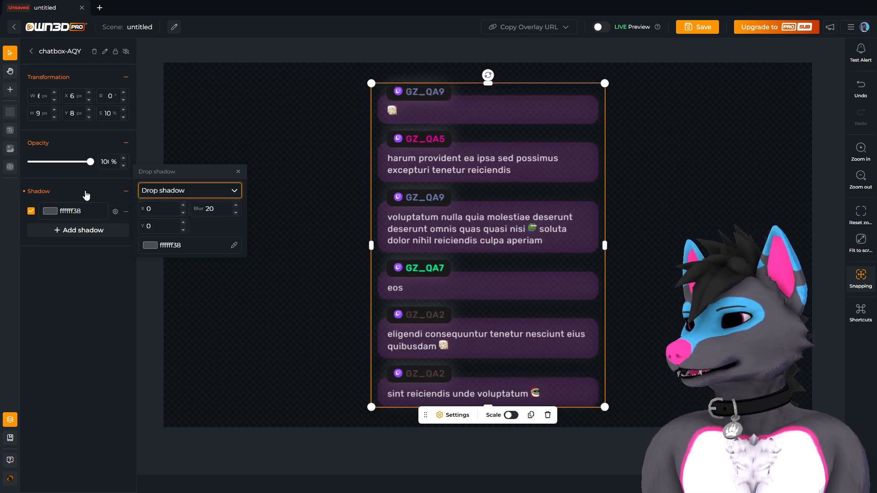
{"action": "left_click", "coordinate": [150, 245]}
{"action": "left_click", "coordinate": [293, 240]}
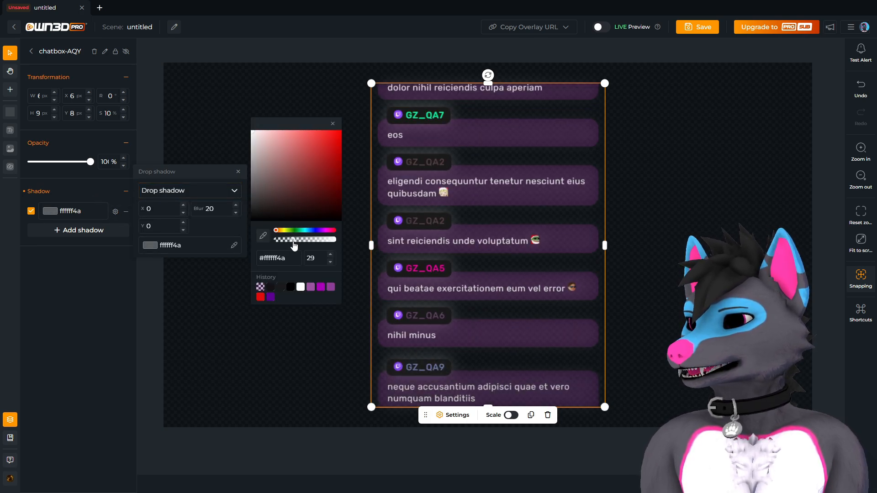
{"action": "left_click_drag", "start_coordinate": [294, 246], "coordinate": [312, 252]}
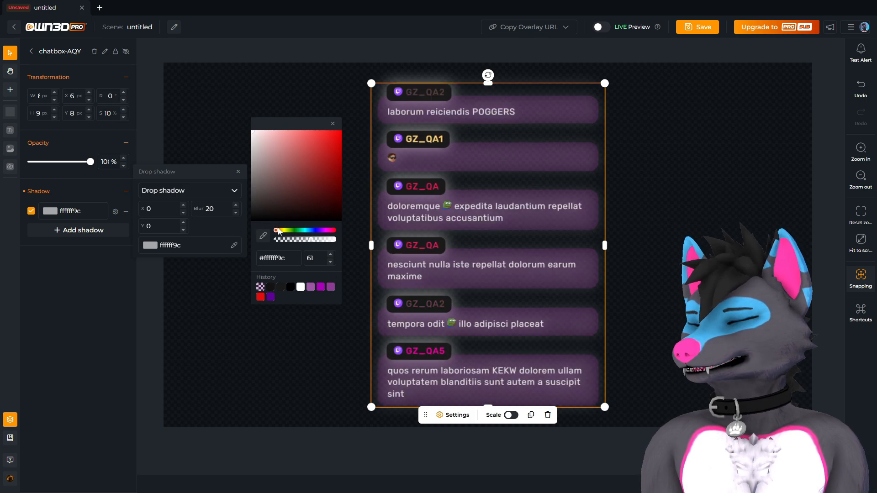
{"action": "left_click", "coordinate": [323, 231]}
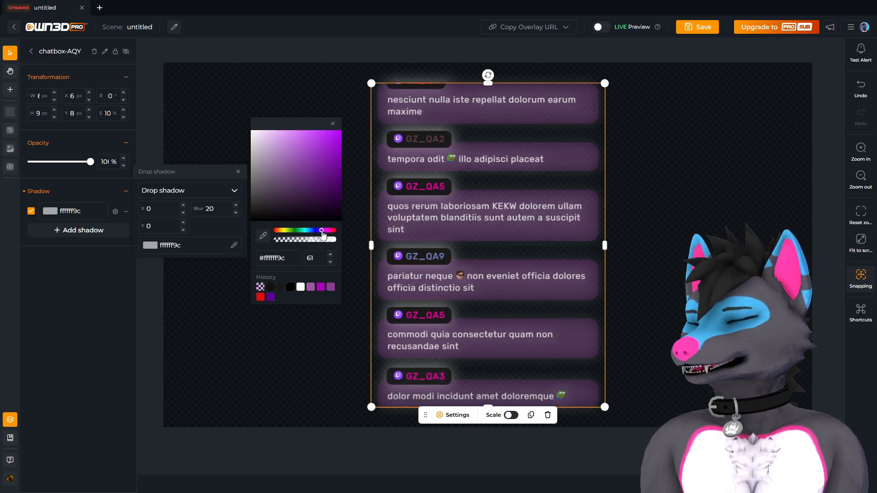
{"action": "left_click", "coordinate": [320, 165]}
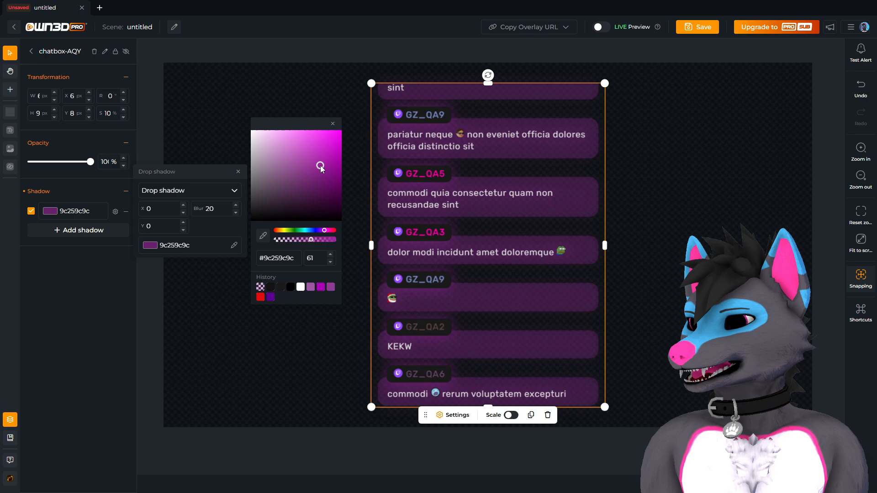
{"action": "left_click", "coordinate": [319, 239]}
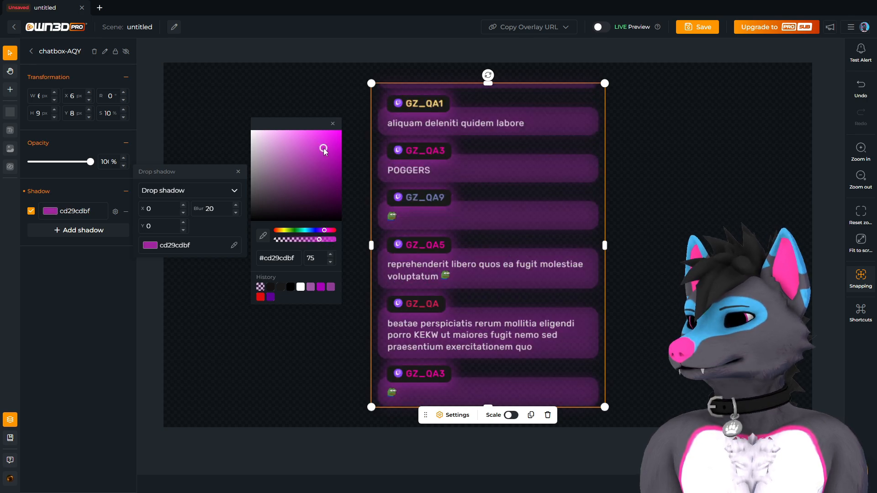
{"action": "left_click", "coordinate": [324, 149]}
{"action": "left_click", "coordinate": [221, 232]}
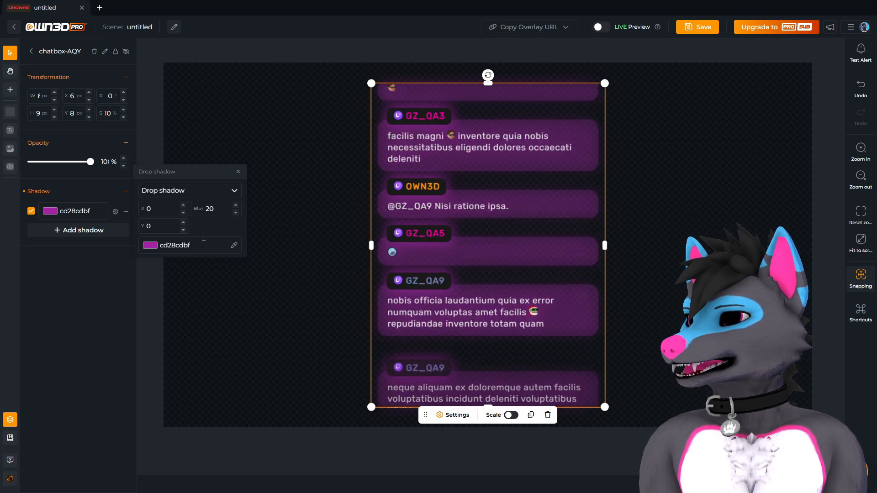
{"action": "left_click", "coordinate": [307, 334]}
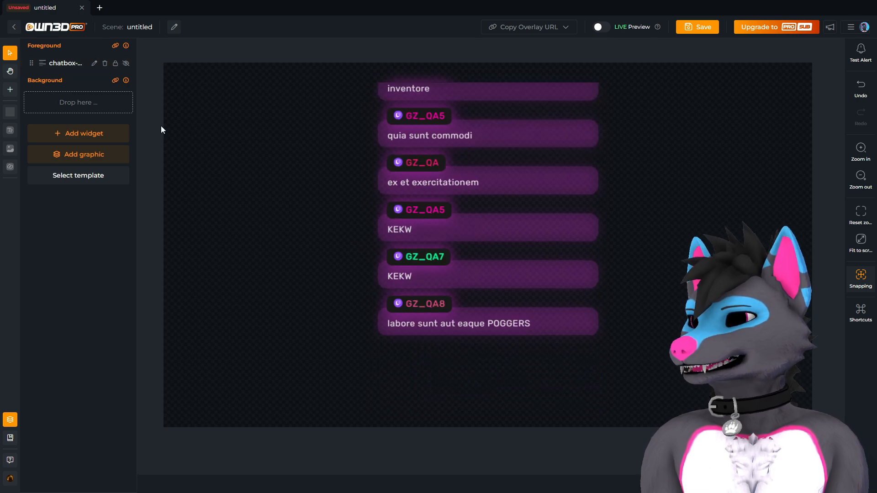
Raise the message background alpha to 100, making bubbles solid purple (9e34a8ff).
{"action": "left_click", "coordinate": [451, 287]}
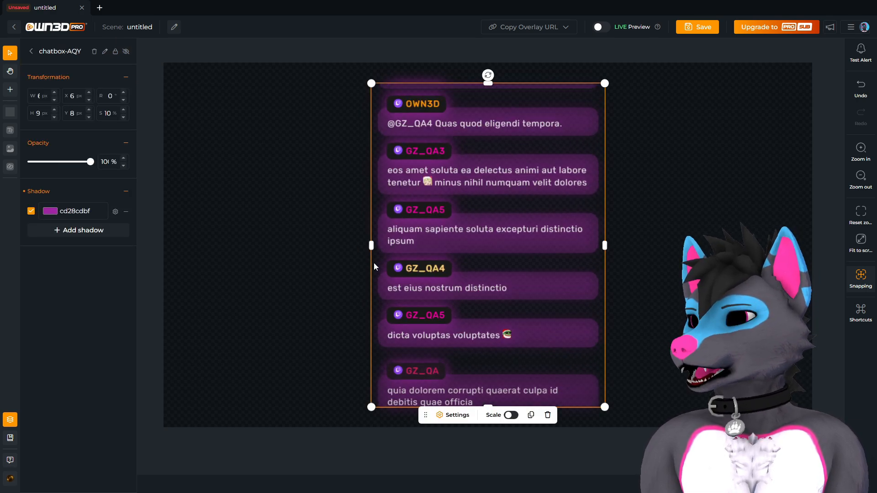
{"action": "left_click", "coordinate": [452, 414]}
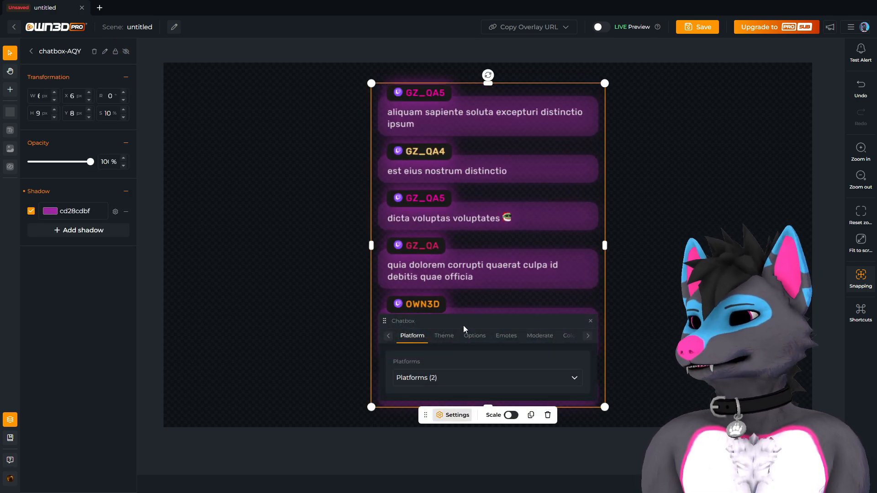
{"action": "left_click_drag", "start_coordinate": [456, 317], "coordinate": [179, 126]}
{"action": "left_click", "coordinate": [312, 144]}
{"action": "left_click", "coordinate": [269, 145]}
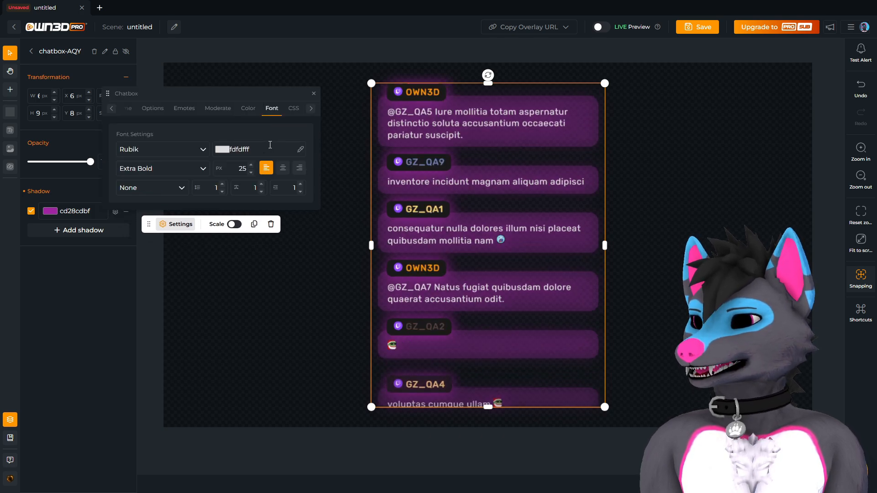
{"action": "left_click", "coordinate": [248, 108]}
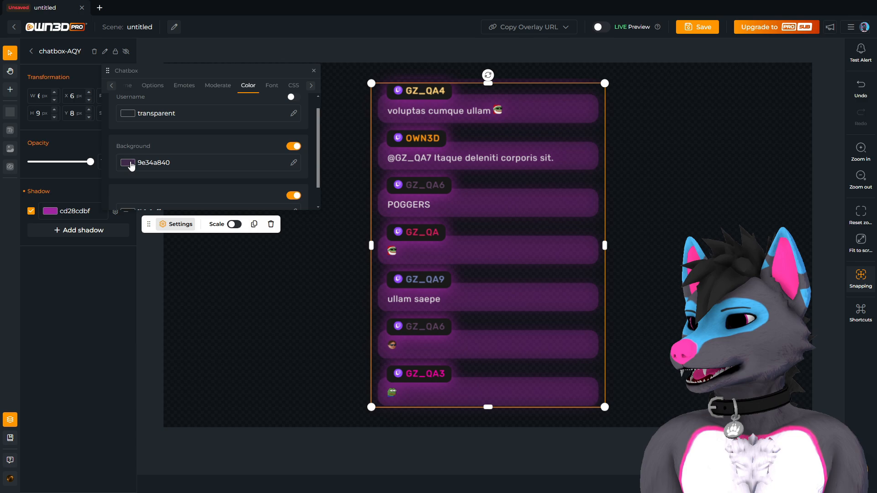
{"action": "scroll", "coordinate": [132, 165], "scroll_direction": "down", "scroll_amount": 1}
{"action": "left_click", "coordinate": [128, 147]}
{"action": "left_click_drag", "start_coordinate": [366, 168], "coordinate": [415, 170]}
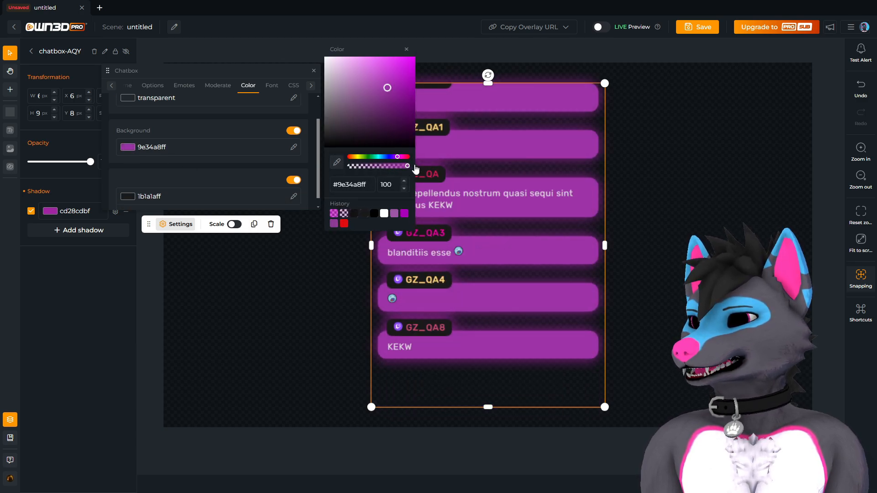
{"action": "left_click", "coordinate": [344, 268]}
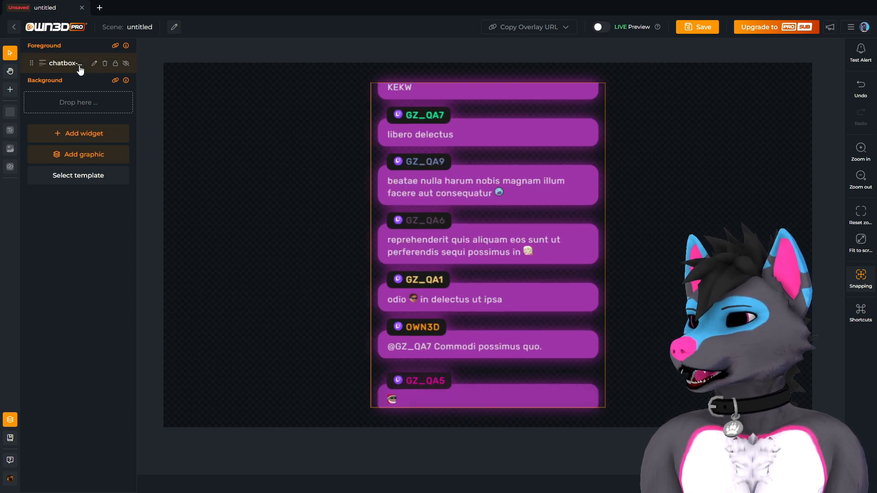
Recolour the chatbox drop shadow to blue-violet (3c28cc8a), adjusting its opacity.
{"action": "left_click", "coordinate": [73, 63]}
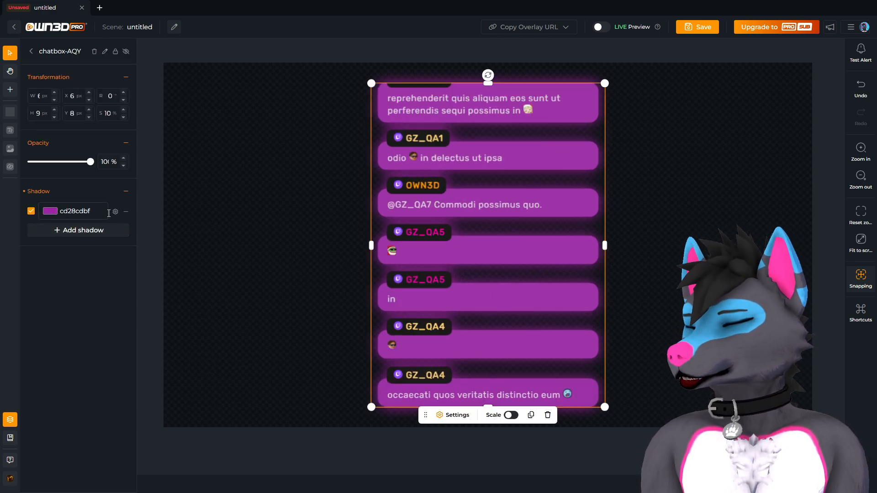
{"action": "left_click", "coordinate": [115, 212]}
{"action": "left_click", "coordinate": [150, 246]}
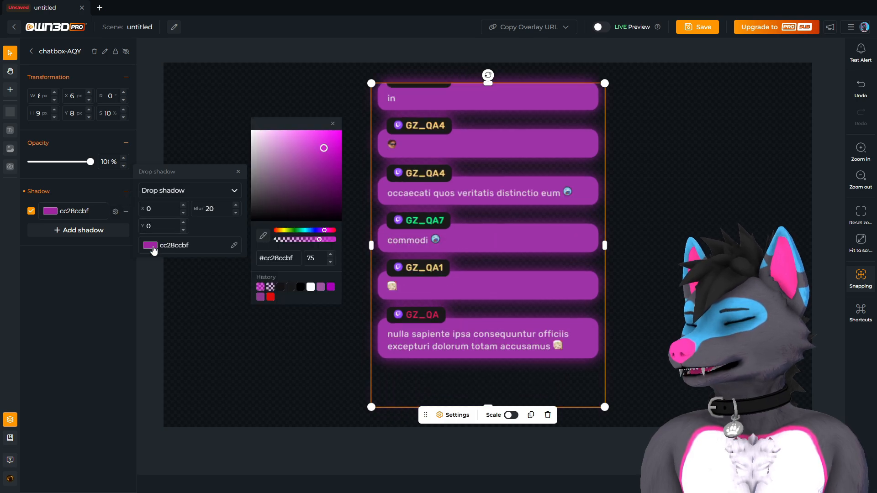
{"action": "left_click_drag", "start_coordinate": [311, 240], "coordinate": [297, 241]}
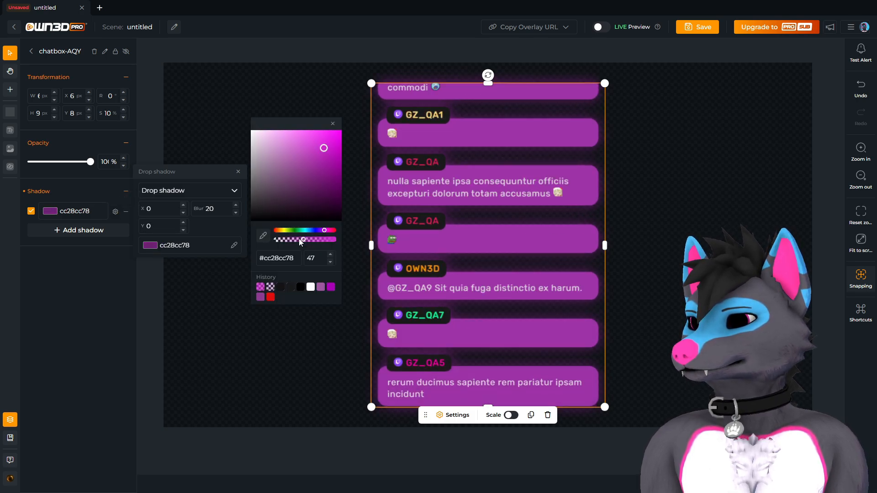
{"action": "left_click", "coordinate": [308, 241]}
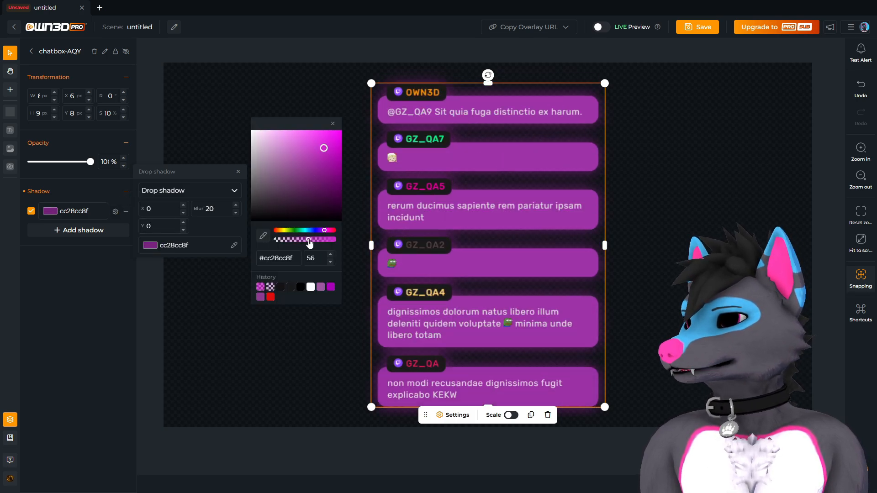
{"action": "left_click_drag", "start_coordinate": [303, 241], "coordinate": [317, 234]}
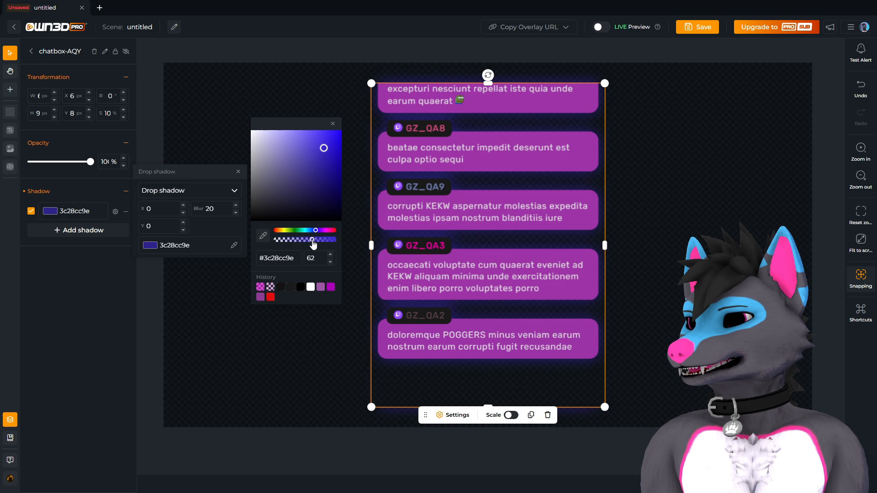
{"action": "left_click_drag", "start_coordinate": [320, 240], "coordinate": [312, 239]}
Finalise shadow opacity at 54, then widen the chatbox leftward and re-centre it.
{"action": "left_click", "coordinate": [307, 239]}
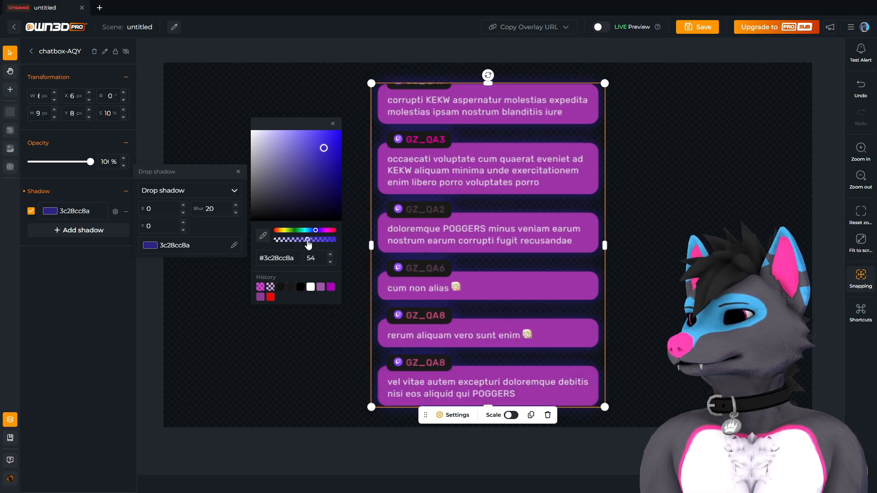
{"action": "left_click", "coordinate": [288, 347]}
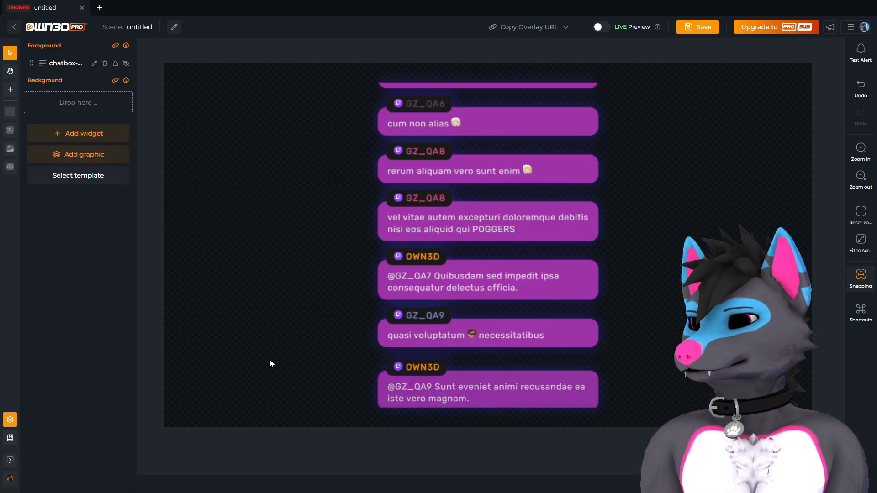
{"action": "left_click", "coordinate": [483, 214]}
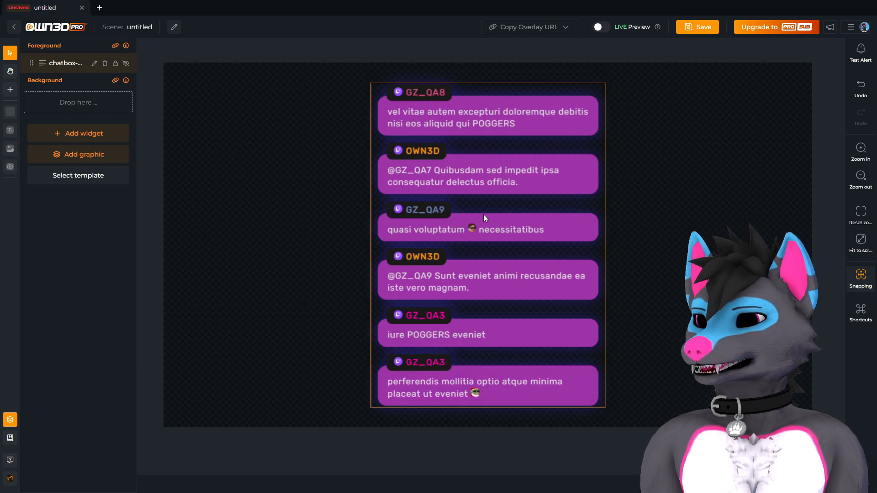
{"action": "left_click_drag", "start_coordinate": [370, 247], "coordinate": [322, 257]}
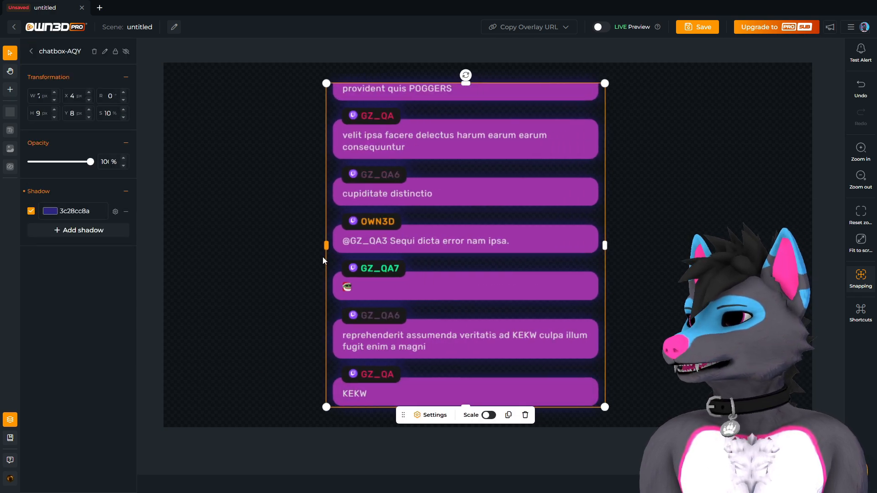
{"action": "left_click_drag", "start_coordinate": [485, 237], "coordinate": [507, 235]}
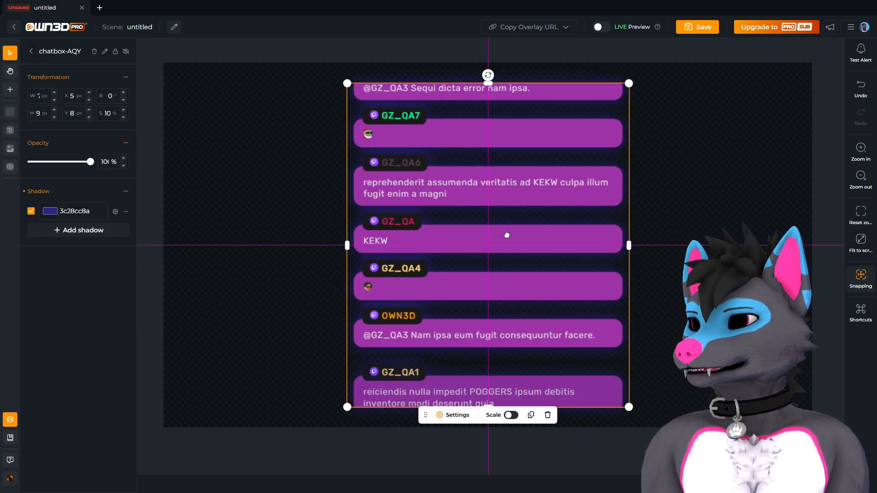
{"action": "left_click", "coordinate": [304, 262]}
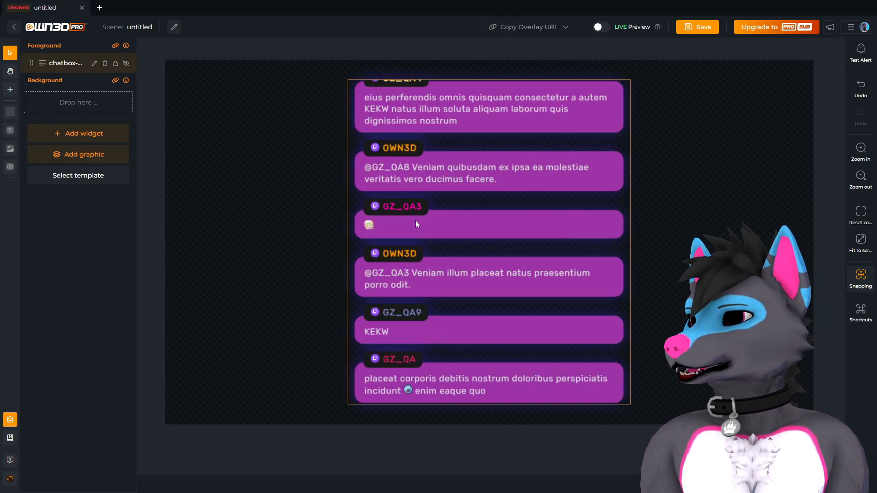
Save the scene, rename it 'chatbox purple', and show the Copy Overlay URL options.
{"action": "left_click", "coordinate": [705, 31]}
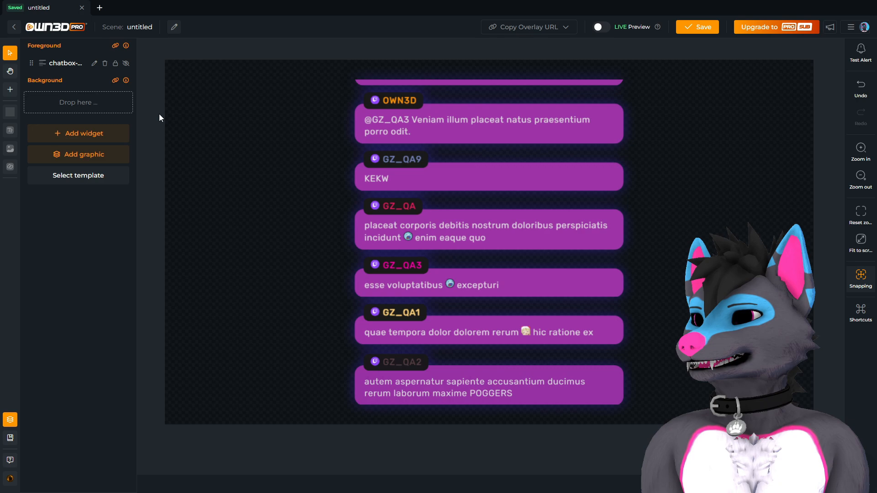
{"action": "left_click", "coordinate": [169, 27]}
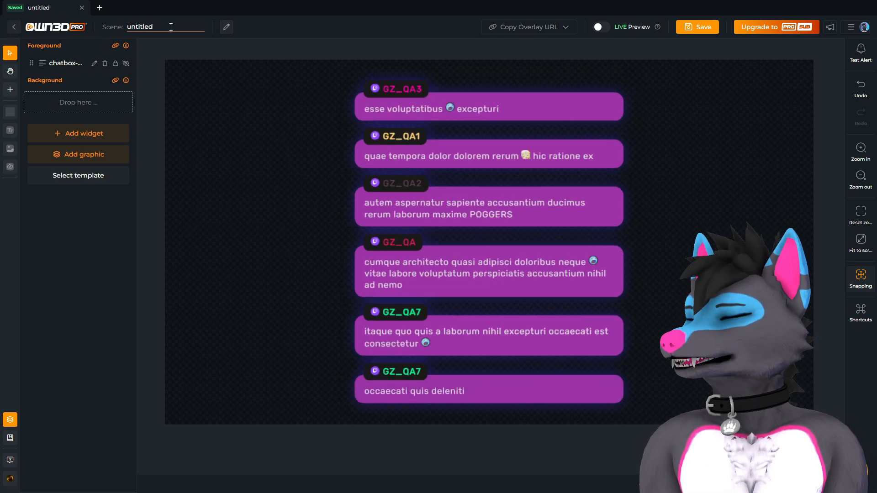
{"action": "key", "text": "ctrl+a"}
{"action": "type", "text": "chatbox purple"}
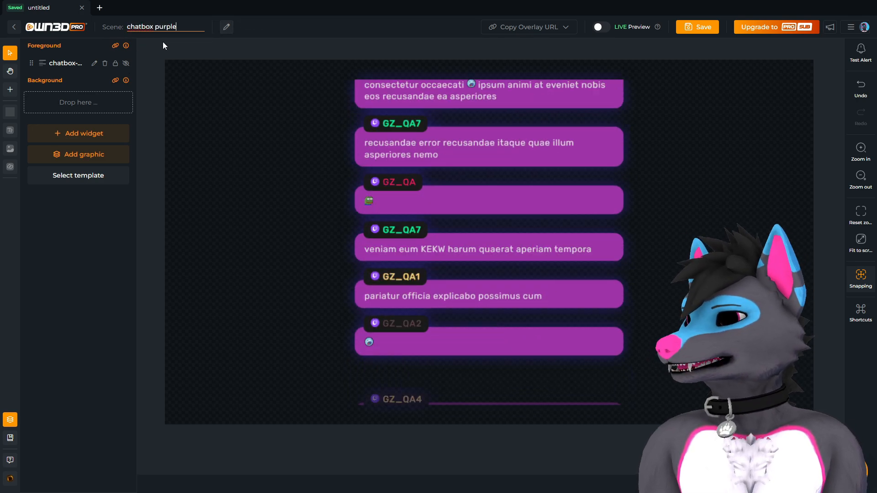
{"action": "key", "text": "Return"}
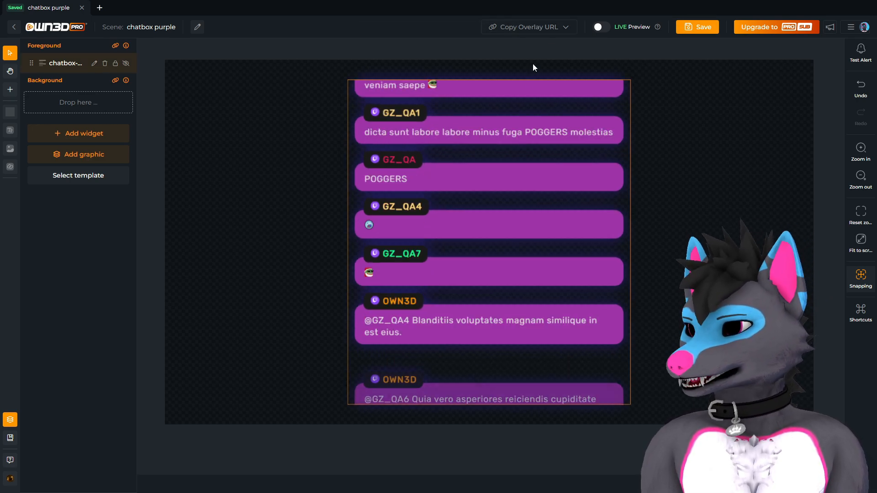
{"action": "left_click", "coordinate": [536, 27]}
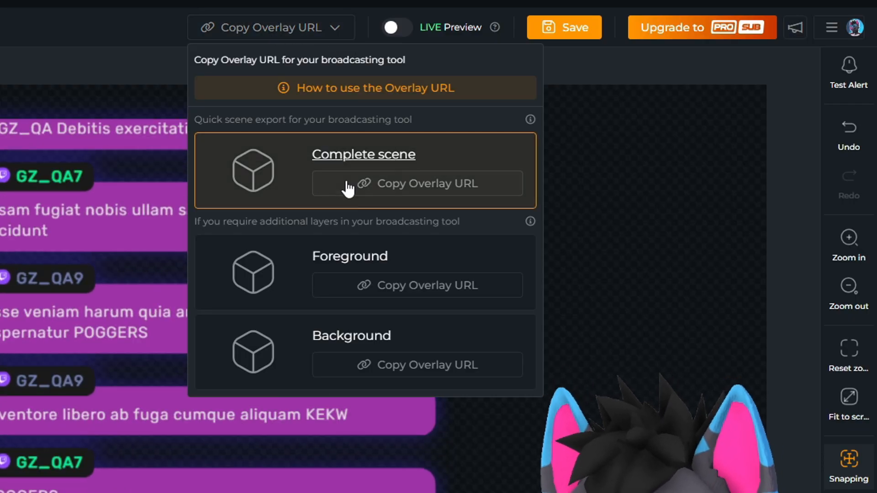
Copy the overlay URL for the complete scene.
{"action": "left_click", "coordinate": [368, 184]}
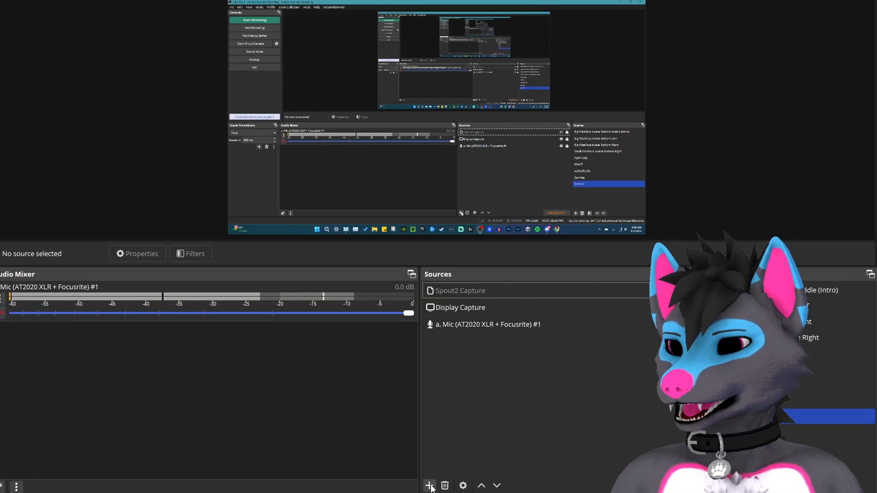
Add a new Browser source in OBS named 'Chatbox OWN3DTV'.
{"action": "left_click", "coordinate": [429, 486]}
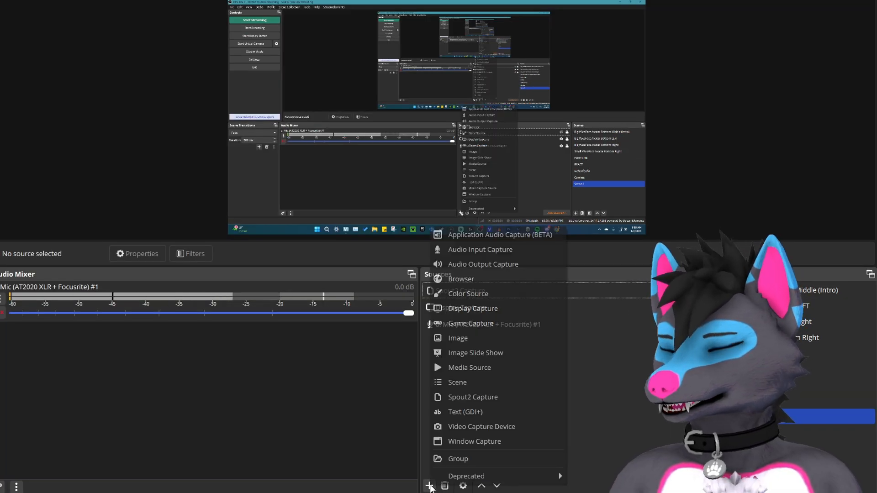
{"action": "left_click", "coordinate": [480, 279]}
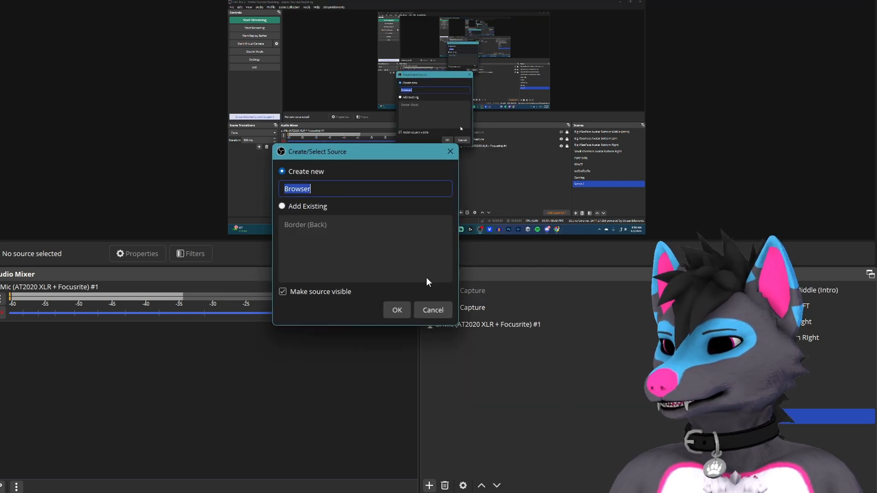
{"action": "key", "text": "BackSpace"}
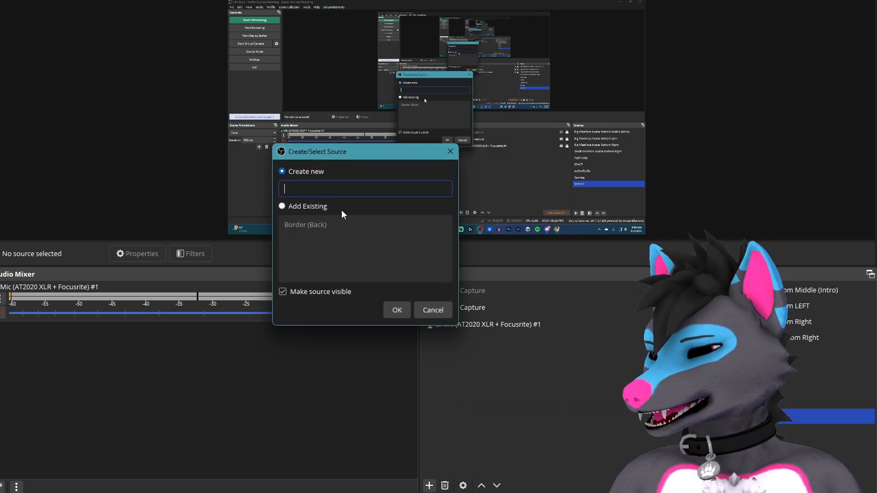
{"action": "type", "text": "Chatboxc"}
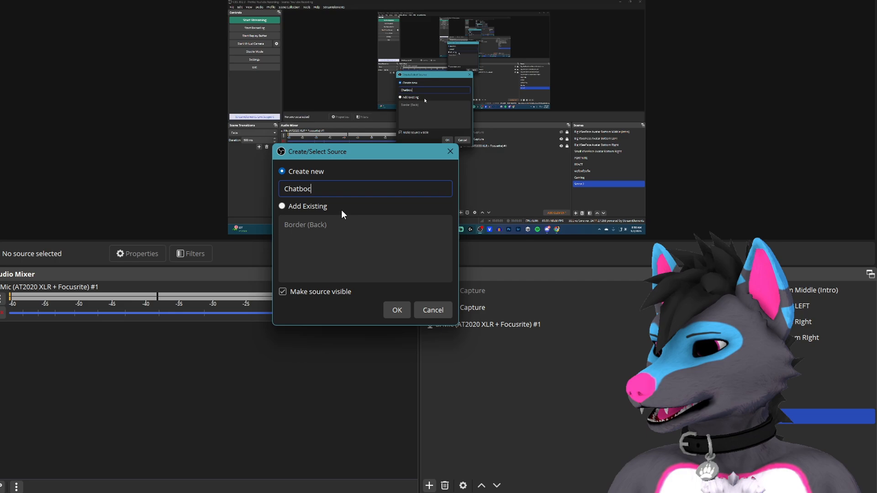
{"action": "key", "text": "BackSpace"}
{"action": "type", "text": "OWN3D"}
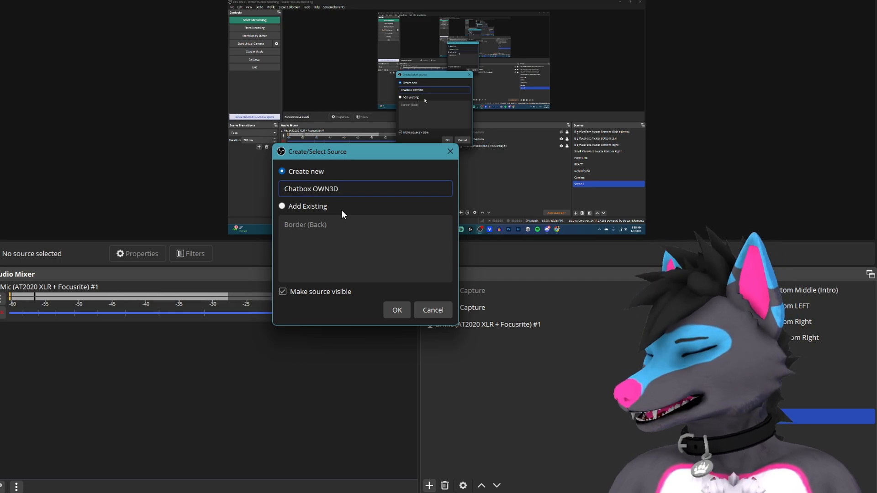
{"action": "type", "text": "TV"}
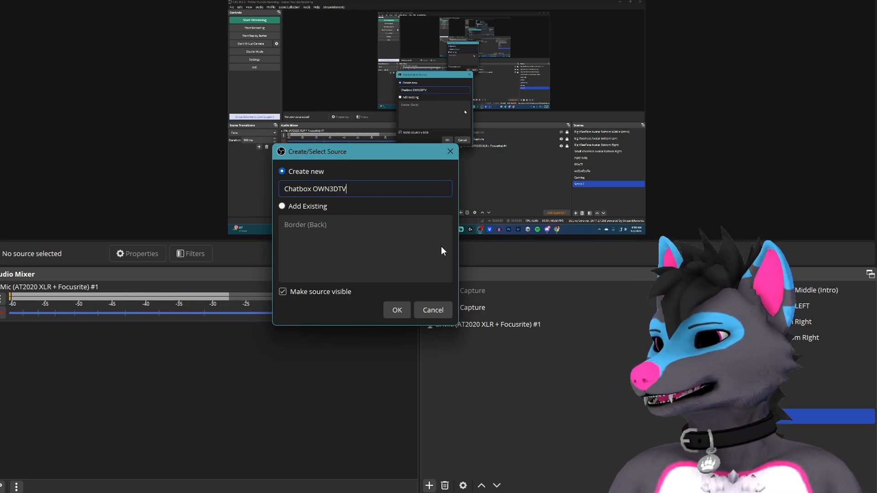
{"action": "left_click", "coordinate": [397, 310]}
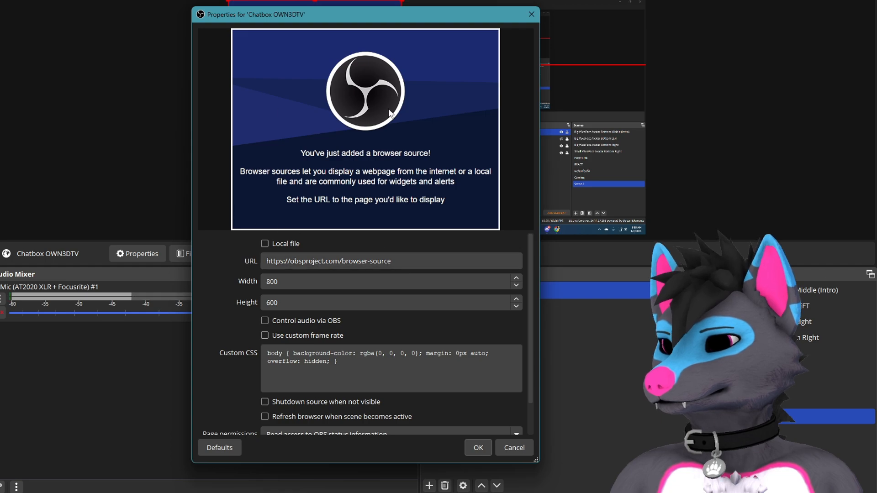
Paste the OWN3D overlay URL and set the source size to 1920 by 1080.
{"action": "left_click_drag", "start_coordinate": [407, 264], "coordinate": [218, 264]}
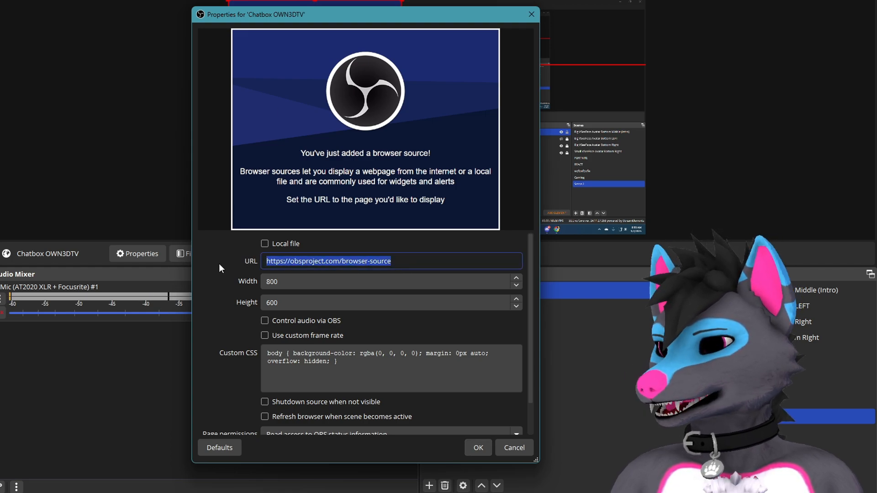
{"action": "key", "text": "BackSpace"}
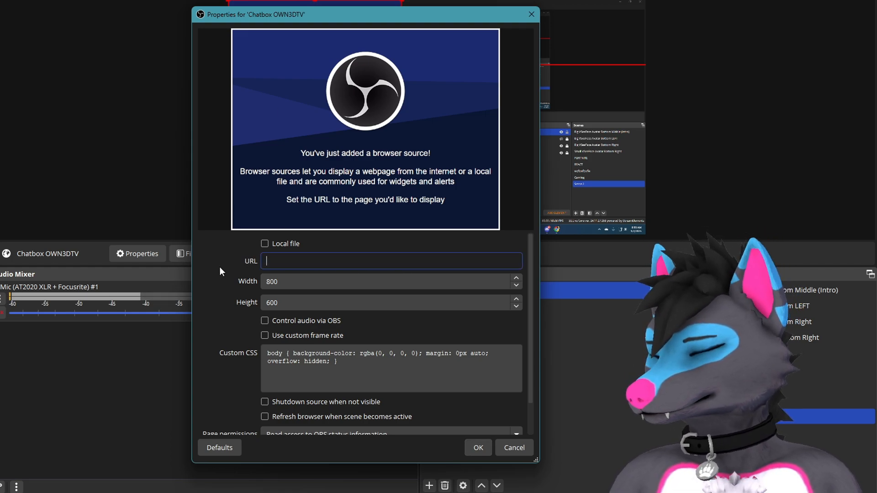
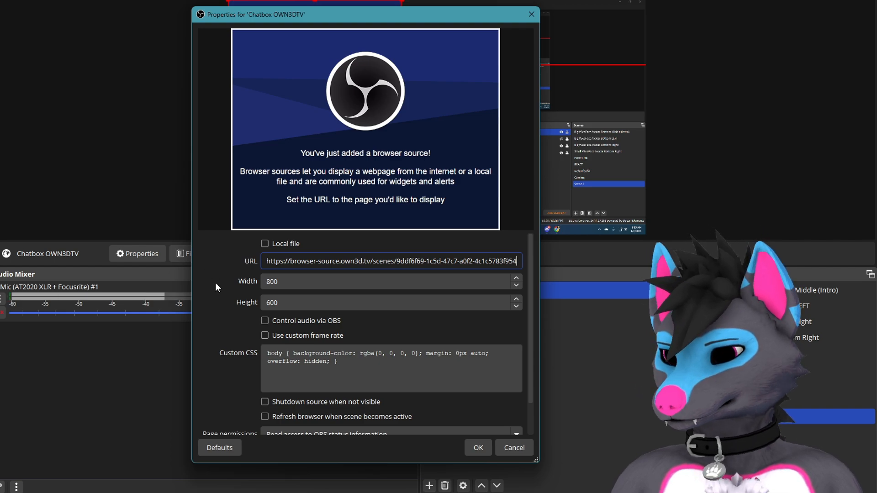
{"action": "key", "text": "Tab"}
{"action": "key", "text": "BackSpace"}
{"action": "type", "text": "1920"}
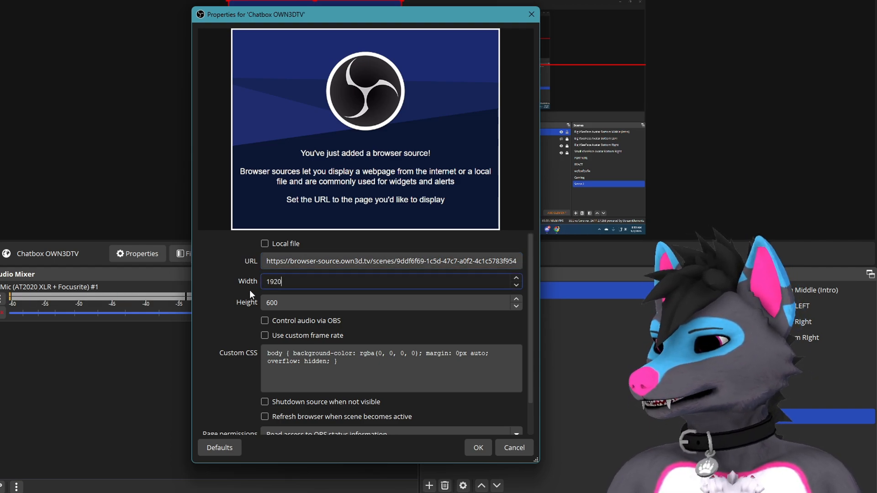
{"action": "key", "text": "Tab"}
{"action": "key", "text": "BackSpace"}
{"action": "type", "text": "1"}
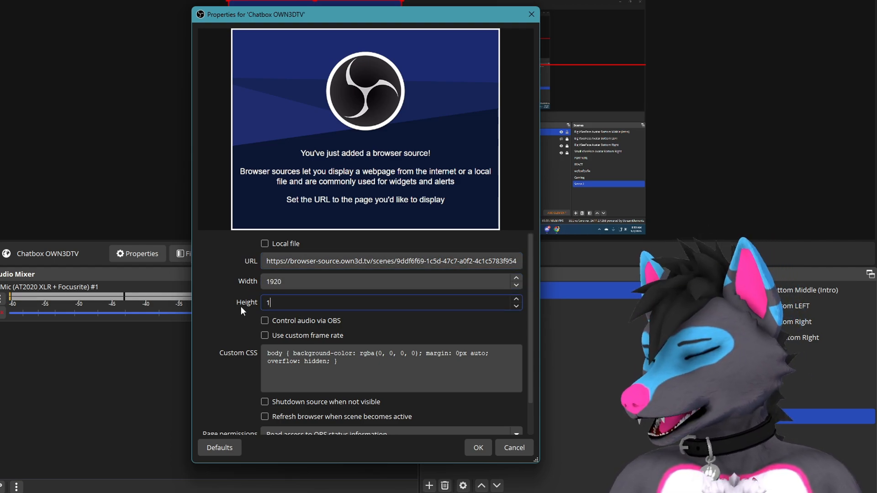
{"action": "type", "text": "080"}
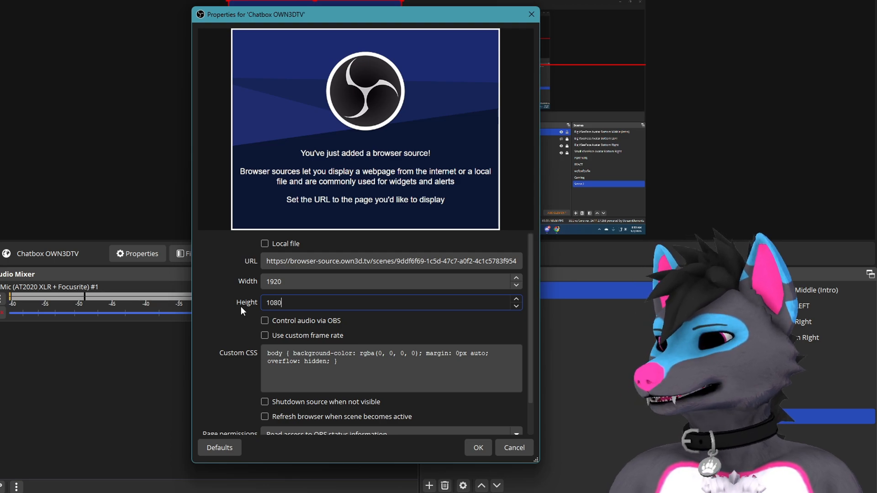
{"action": "scroll", "coordinate": [347, 338], "scroll_direction": "down", "scroll_amount": 2}
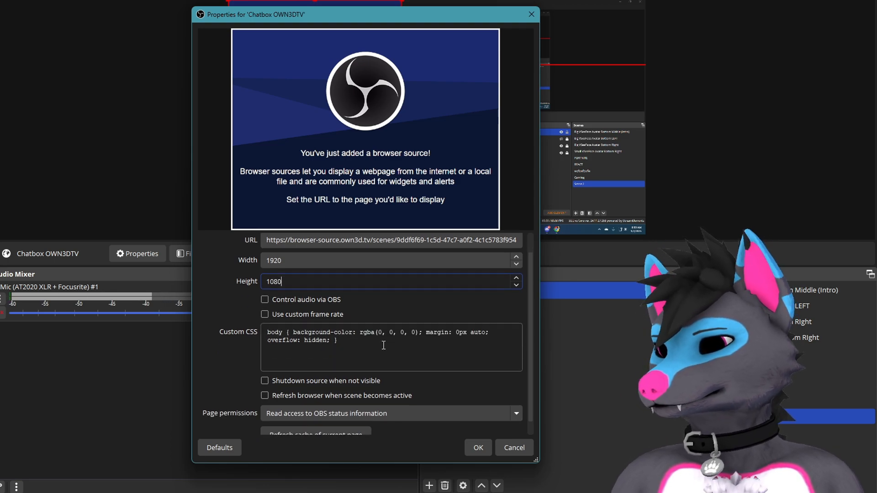
{"action": "left_click", "coordinate": [477, 447]}
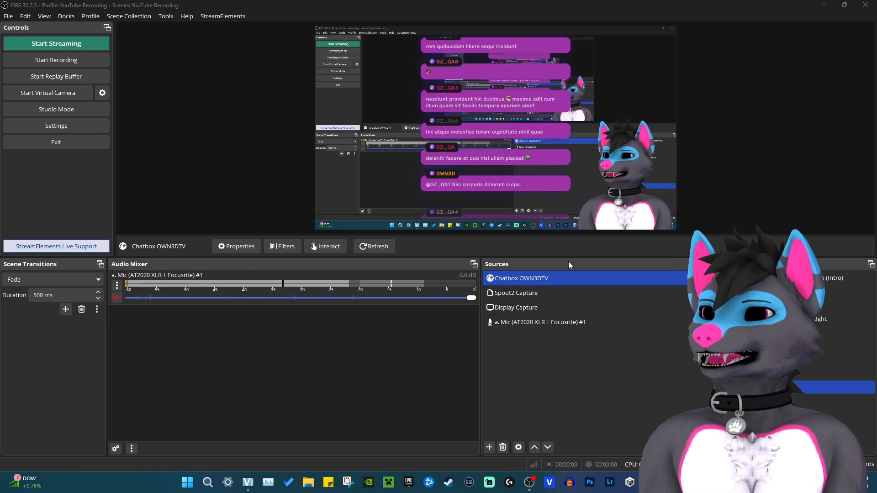
Save the chatbox purple scene in OWN3D, then select the chatbox source back in OBS.
{"action": "mouse_move", "coordinate": [690, 482]}
{"action": "left_click", "coordinate": [736, 436]}
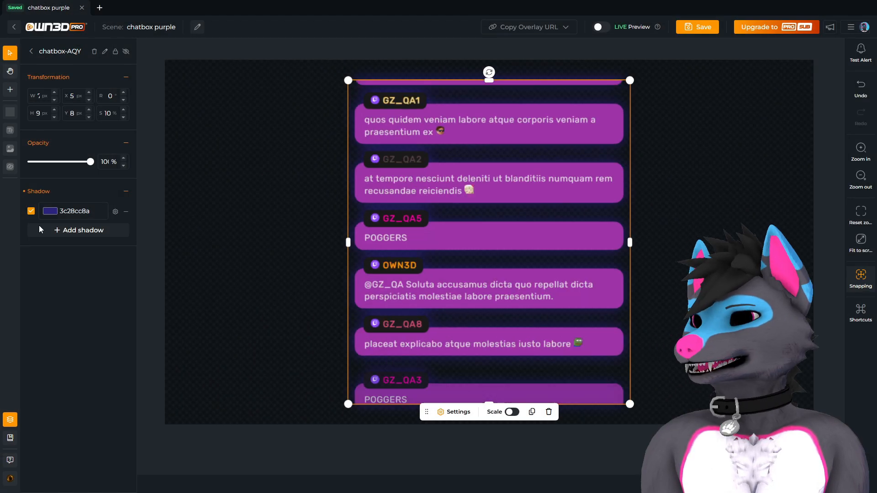
{"action": "left_click", "coordinate": [139, 294]}
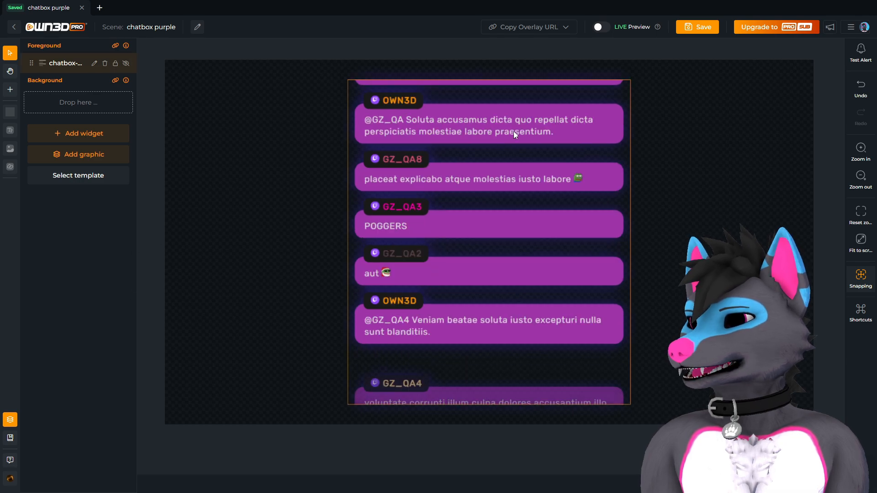
{"action": "left_click", "coordinate": [698, 27]}
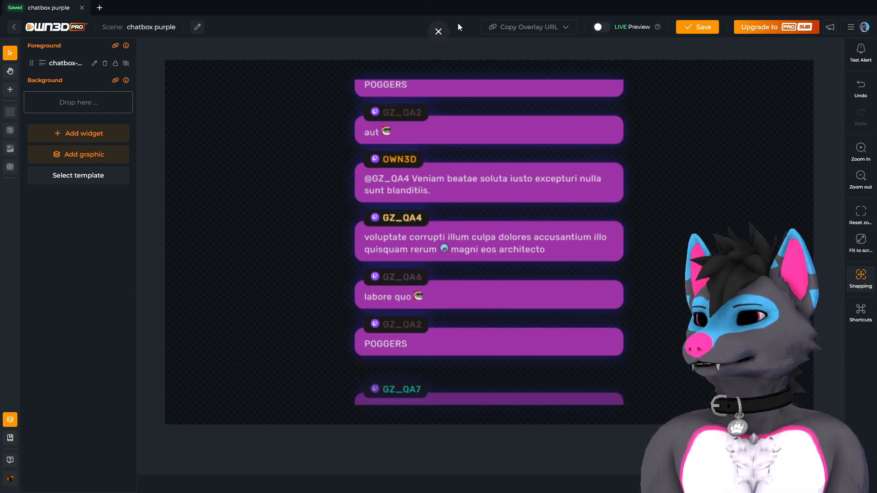
{"action": "left_click", "coordinate": [438, 29]}
{"action": "left_click", "coordinate": [662, 219]}
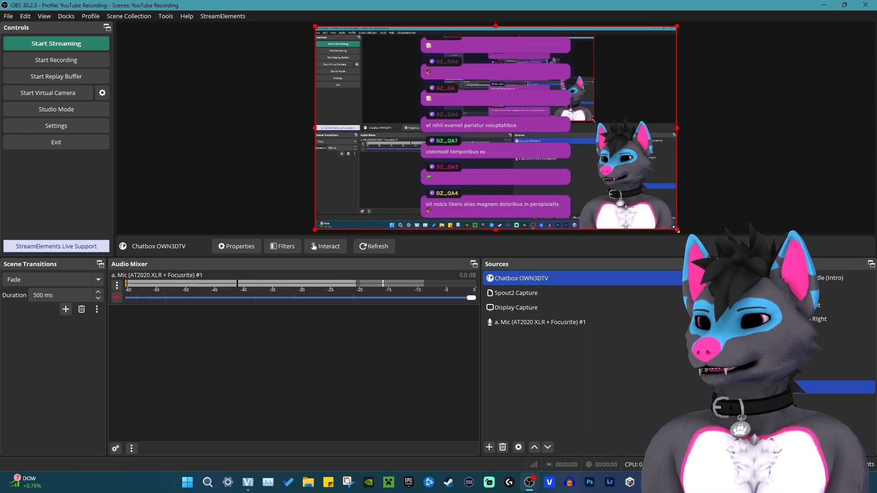
Shrink the Chatbox OWN3DTV source in the OBS preview.
{"action": "left_click_drag", "start_coordinate": [676, 229], "coordinate": [517, 210]}
{"action": "left_click", "coordinate": [472, 172]}
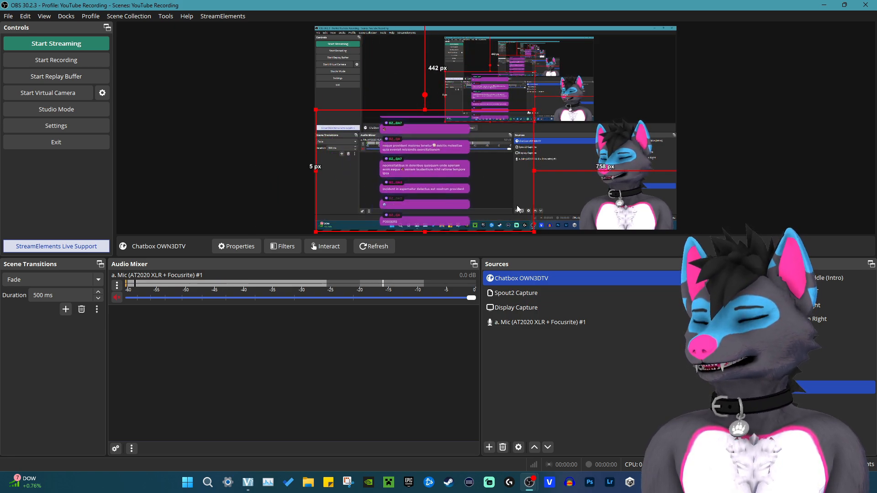
{"action": "left_click", "coordinate": [571, 218]}
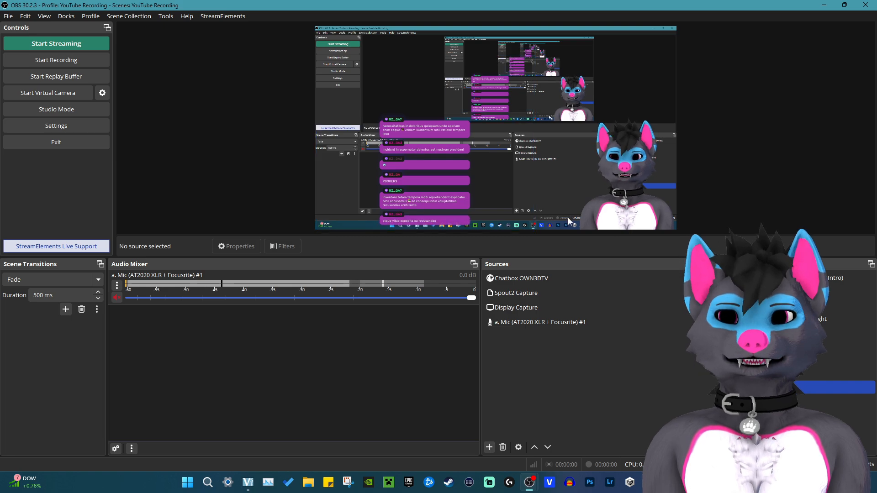
Move the chatbox to the left side over the background image.
{"action": "left_click", "coordinate": [488, 196]}
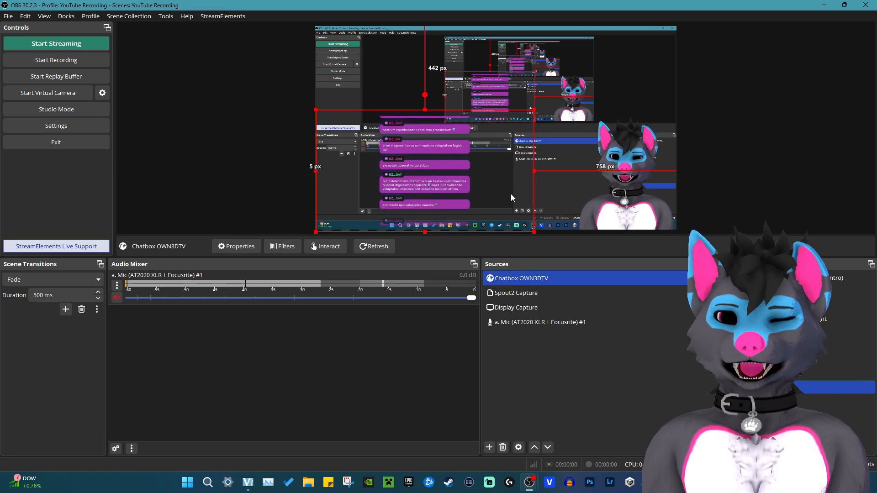
{"action": "left_click_drag", "start_coordinate": [485, 196], "coordinate": [421, 192]}
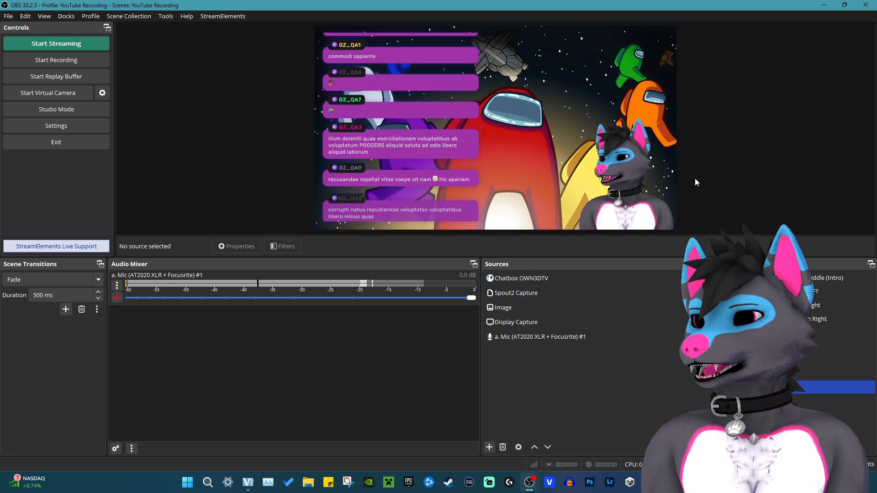
{"action": "left_click", "coordinate": [483, 190]}
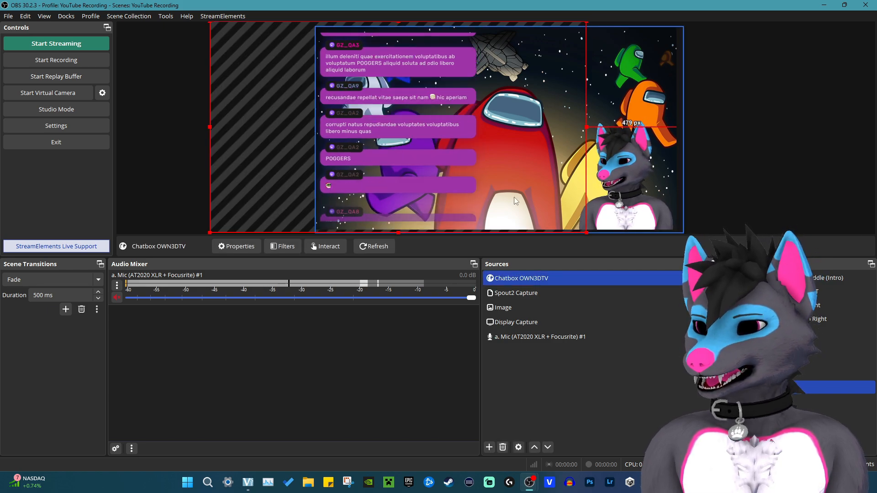
{"action": "left_click", "coordinate": [503, 307], "text": "ctrl"}
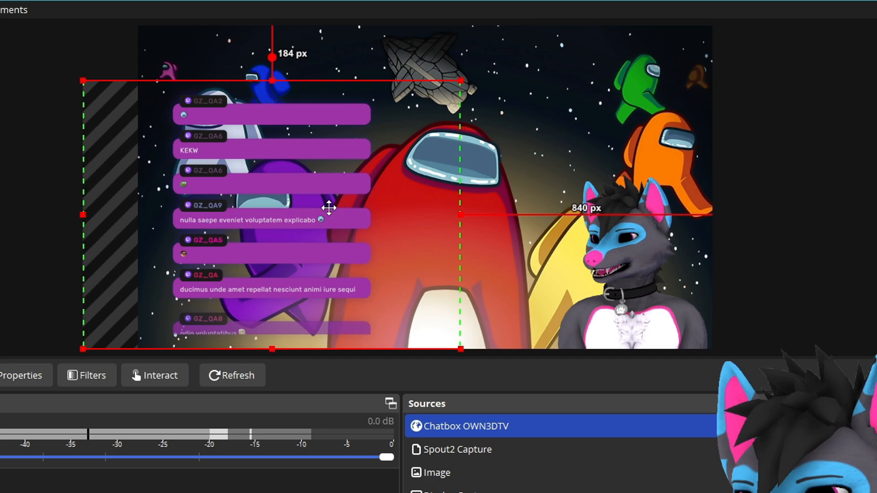
{"action": "left_click_drag", "start_coordinate": [332, 211], "coordinate": [305, 210]}
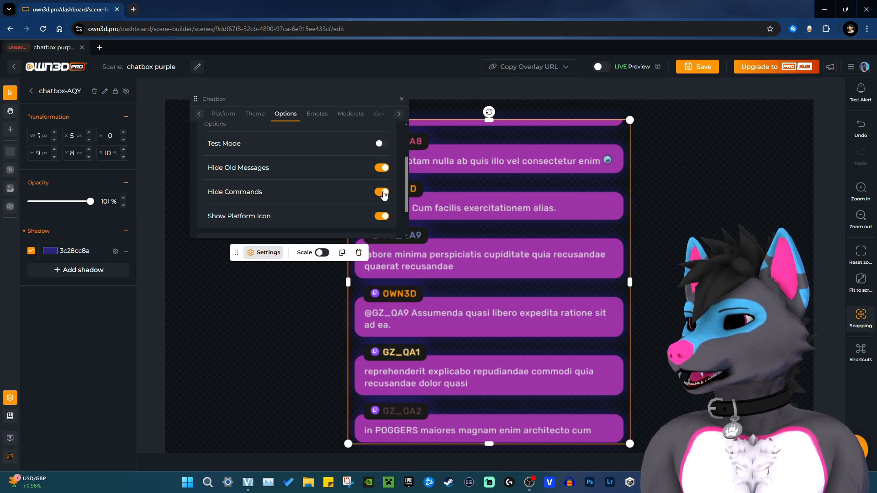
Move the chatbox settings panel aside, deselect the widget, and go back to My Scenes.
{"action": "scroll", "coordinate": [369, 210], "scroll_direction": "down", "scroll_amount": 1}
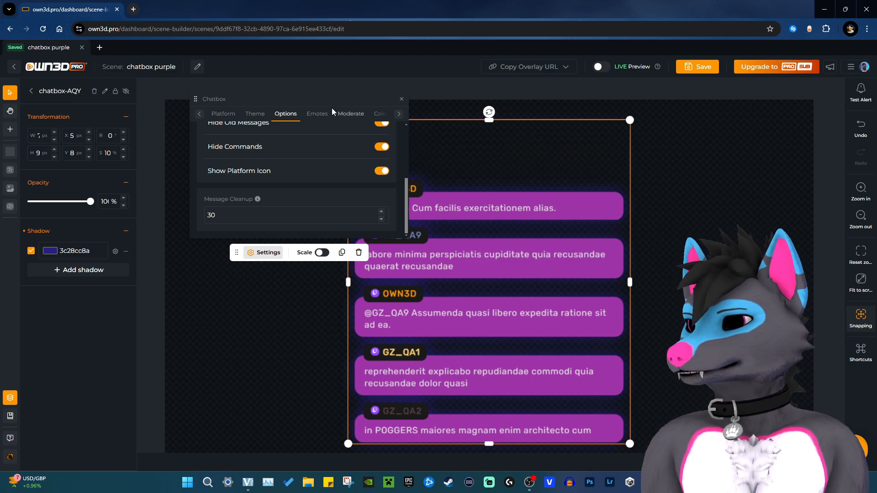
{"action": "left_click_drag", "start_coordinate": [331, 108], "coordinate": [211, 112]}
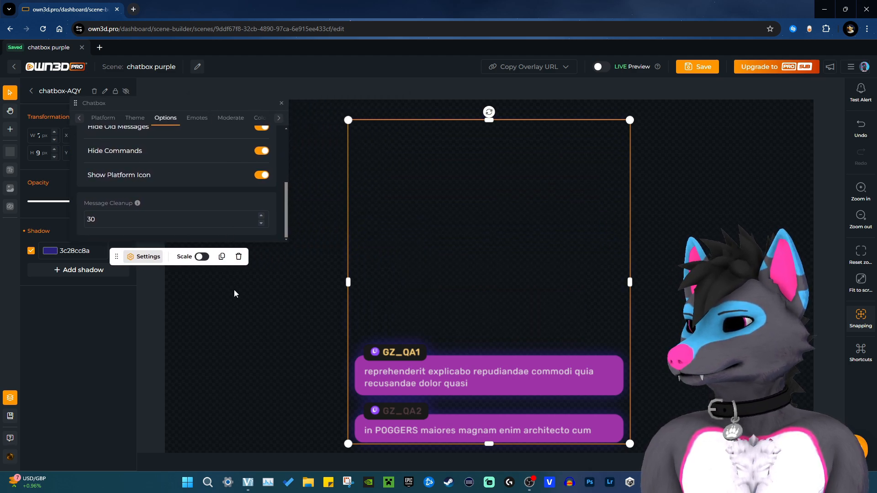
{"action": "scroll", "coordinate": [220, 197], "scroll_direction": "up", "scroll_amount": 3}
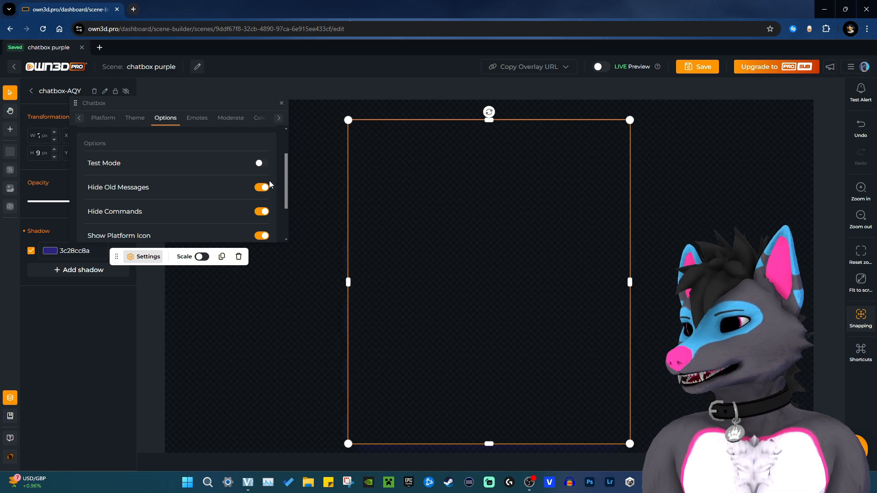
{"action": "scroll", "coordinate": [231, 209], "scroll_direction": "down", "scroll_amount": 1}
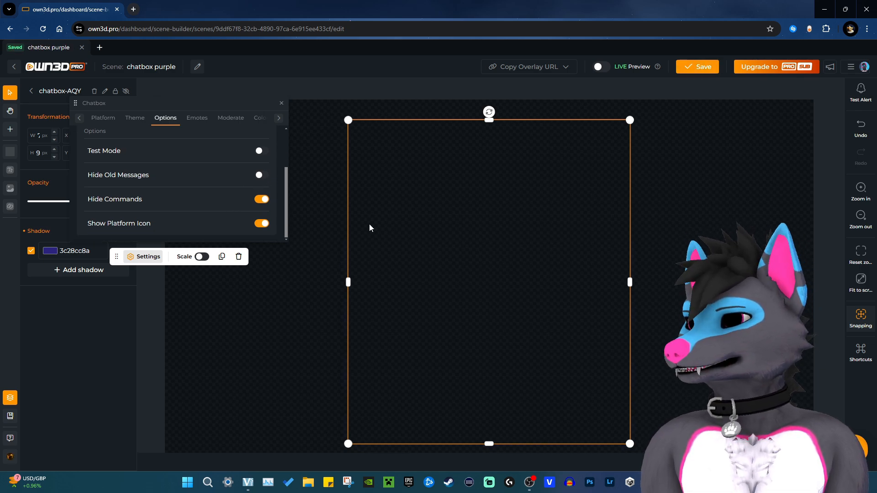
{"action": "left_click", "coordinate": [247, 222]}
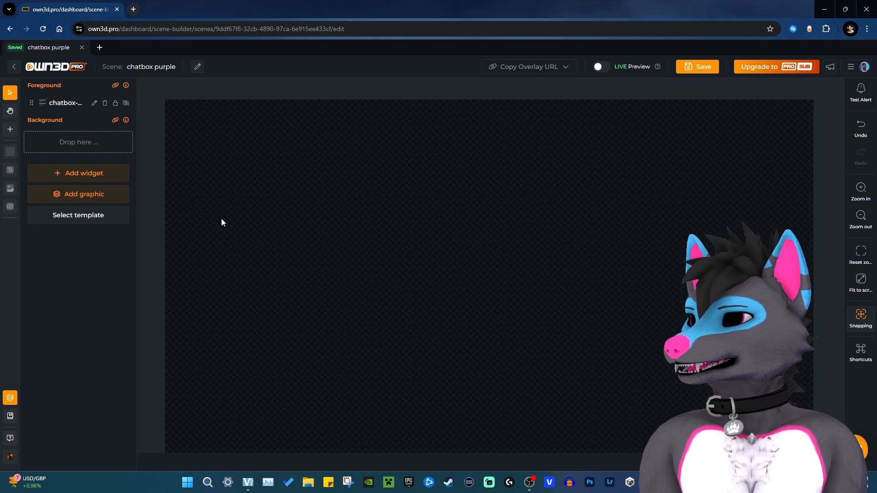
{"action": "left_click", "coordinate": [14, 68]}
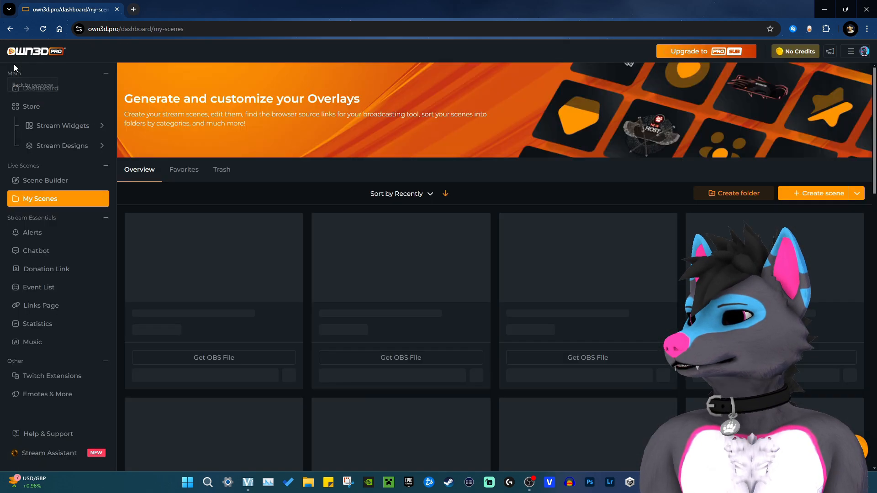